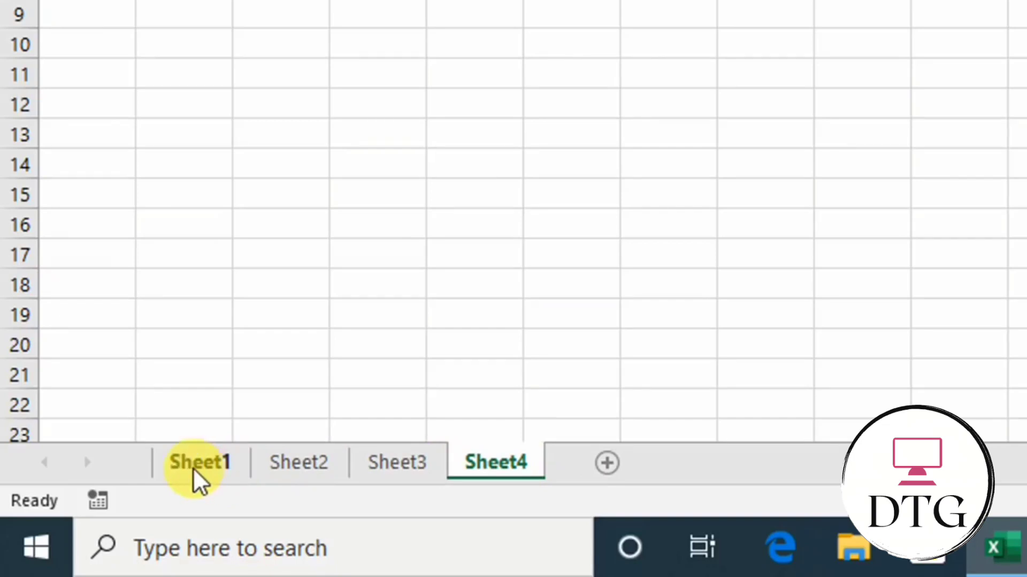
Rename Sheet1, Sheet2 and Sheet3 to Jan, Feb and Mar respectively
{"action": "right_click", "coordinate": [199, 481]}
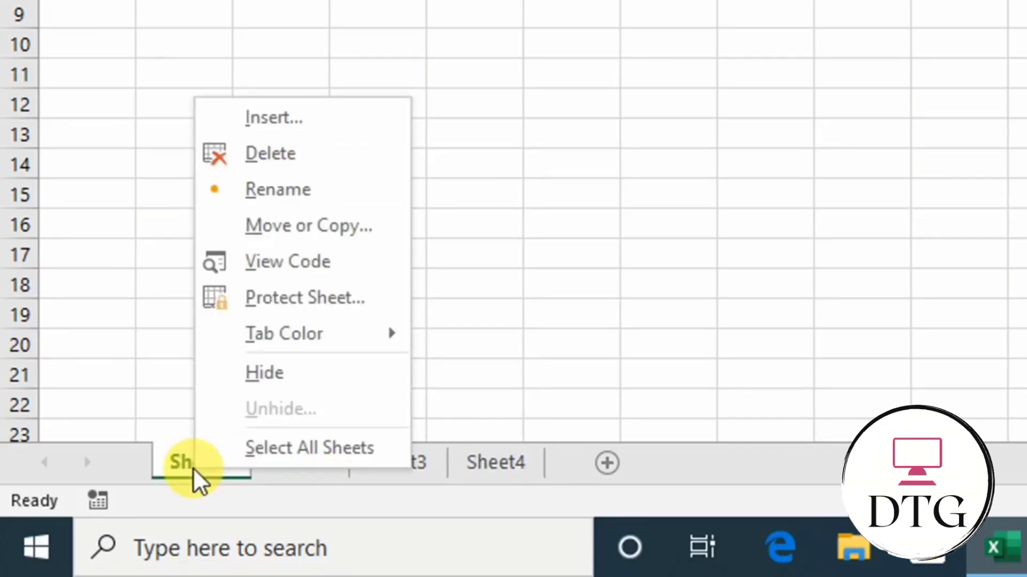
{"action": "left_click", "coordinate": [259, 193]}
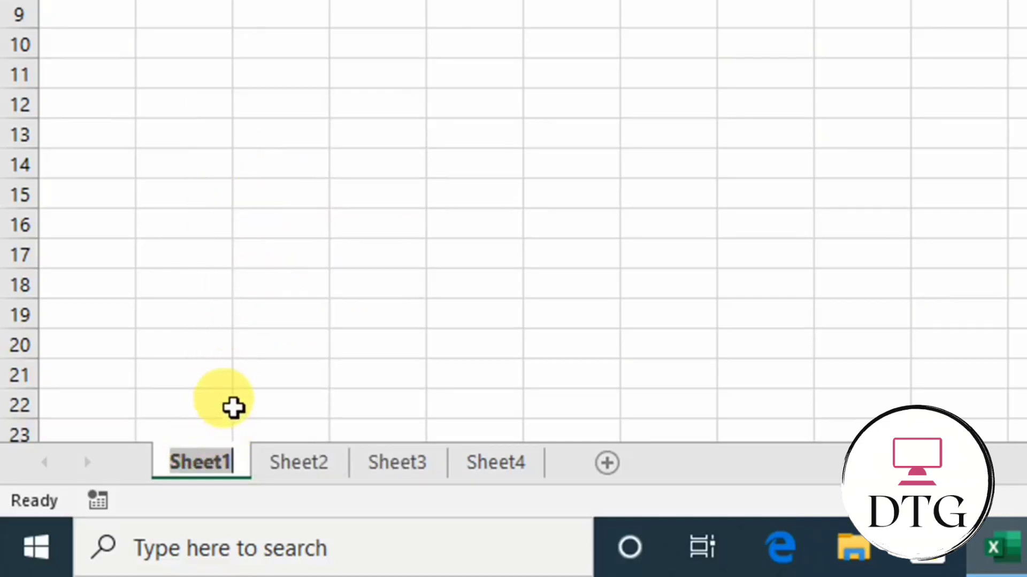
{"action": "type", "text": "Jan"}
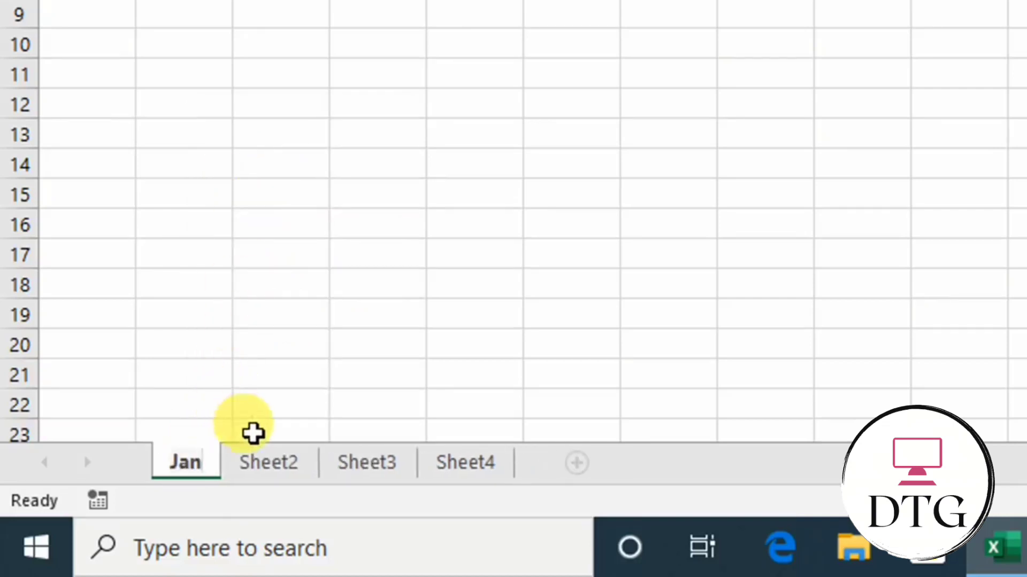
{"action": "right_click", "coordinate": [277, 466]}
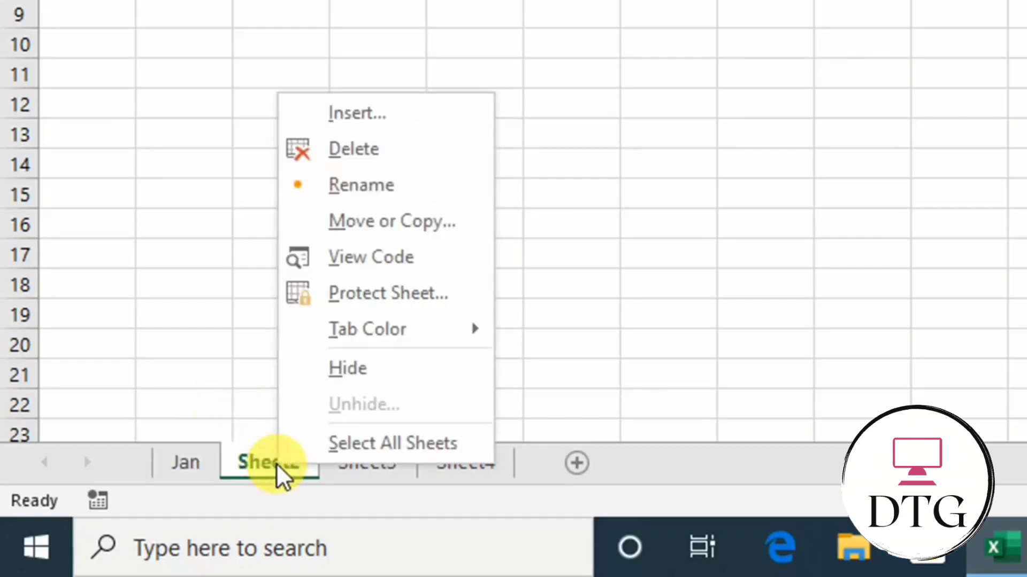
{"action": "left_click", "coordinate": [403, 197]}
{"action": "type", "text": "Feb"}
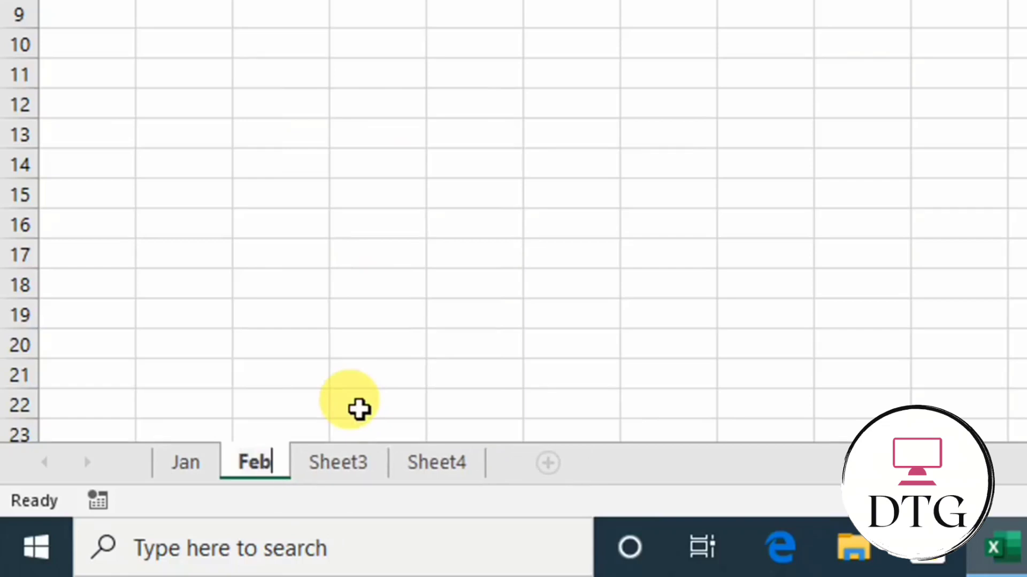
{"action": "left_click", "coordinate": [337, 464]}
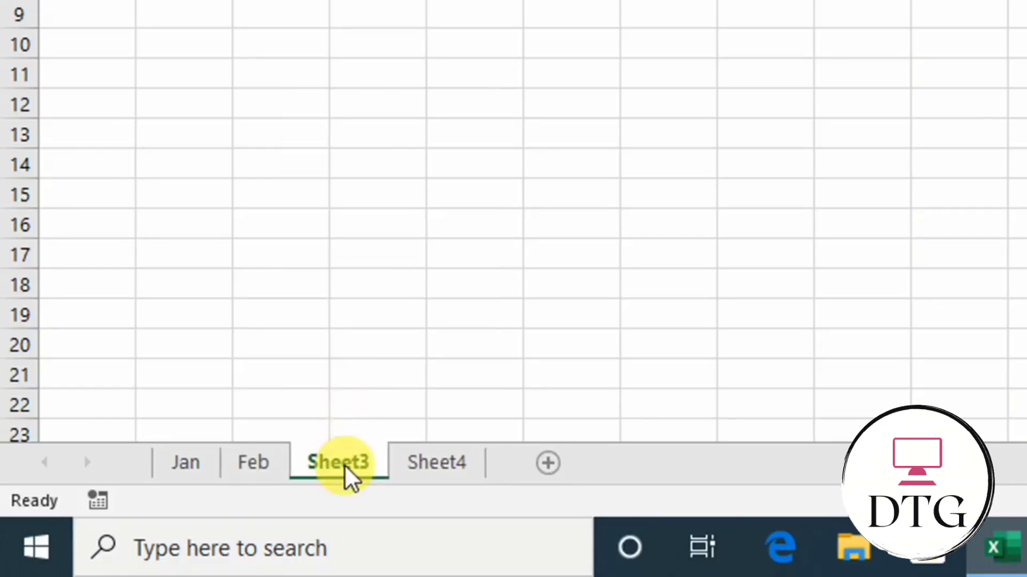
{"action": "double_click", "coordinate": [367, 462]}
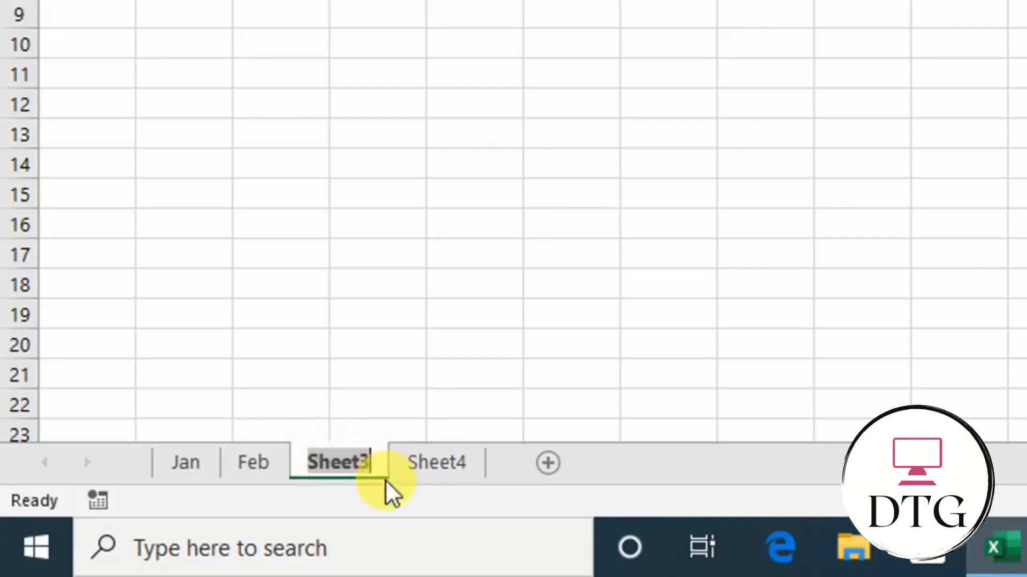
{"action": "type", "text": "Mar"}
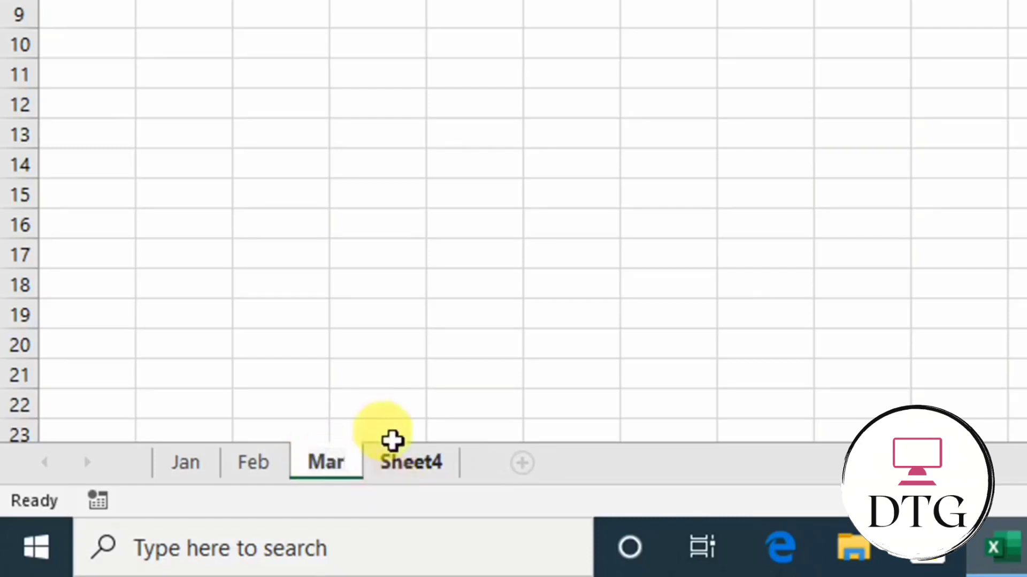
{"action": "key", "text": "Return"}
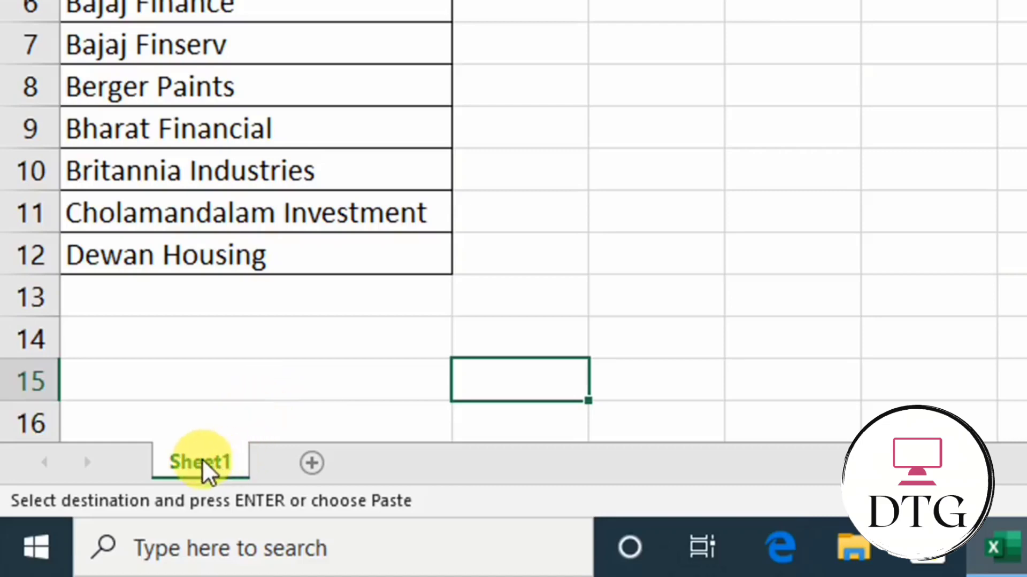
Erase the Sheet1 tab name and commit it blank, triggering the invalid-name warning
{"action": "double_click", "coordinate": [237, 463]}
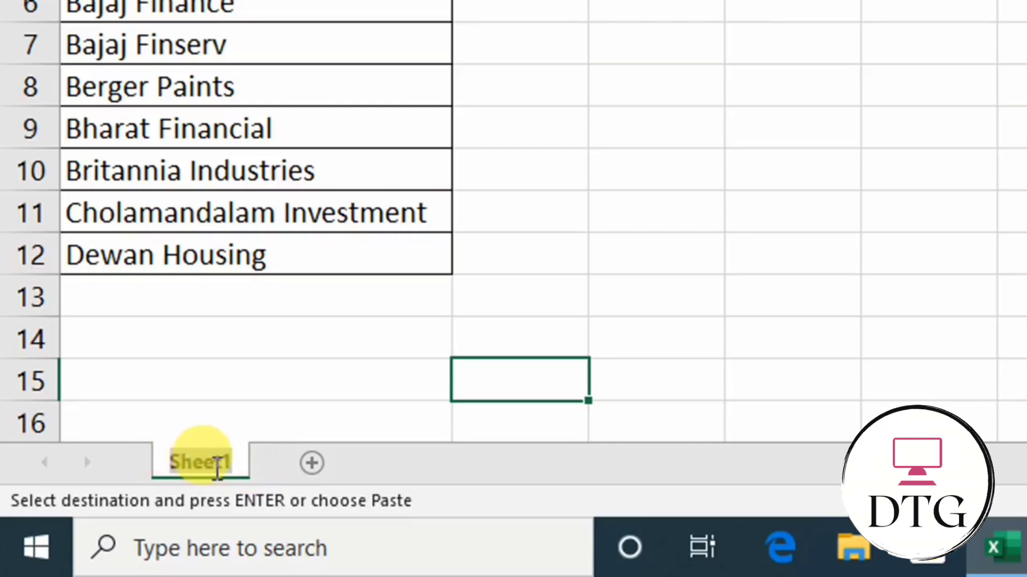
{"action": "key", "text": "BackSpace"}
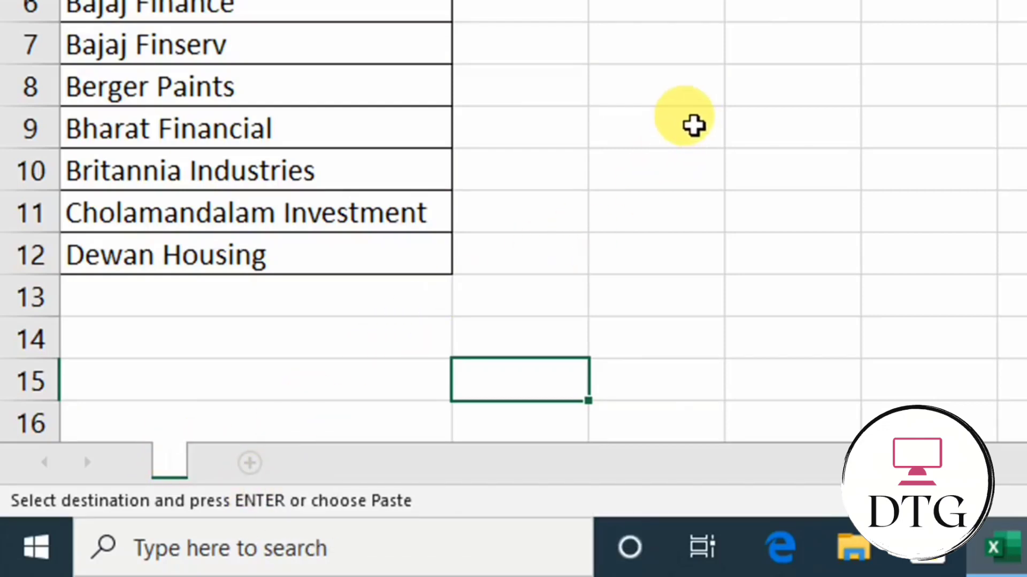
{"action": "left_click", "coordinate": [692, 126]}
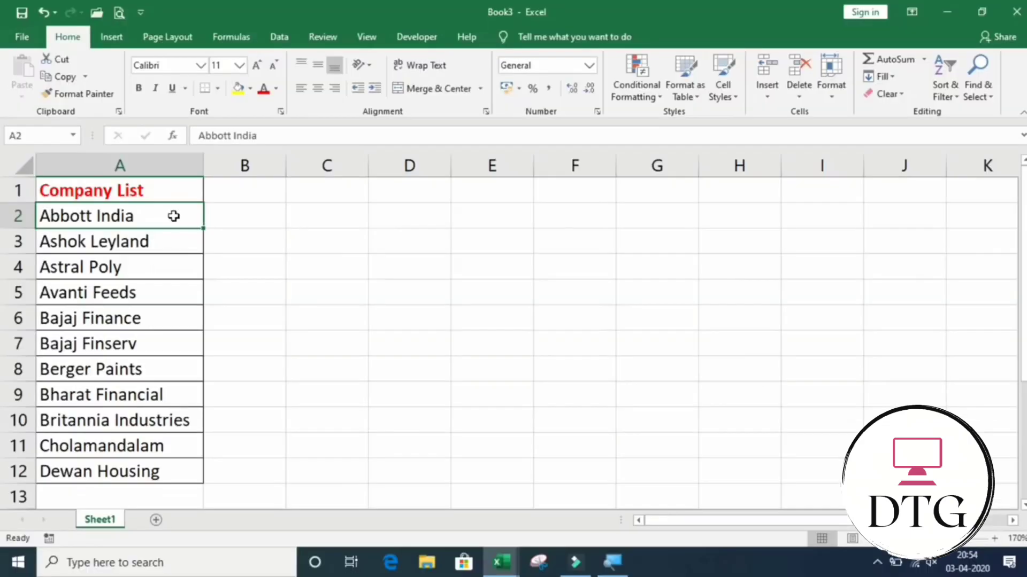
Select the company names Abbott India to Dewan Housing, then deselect and show the Insert commands
{"action": "left_click_drag", "start_coordinate": [154, 216], "coordinate": [159, 470]}
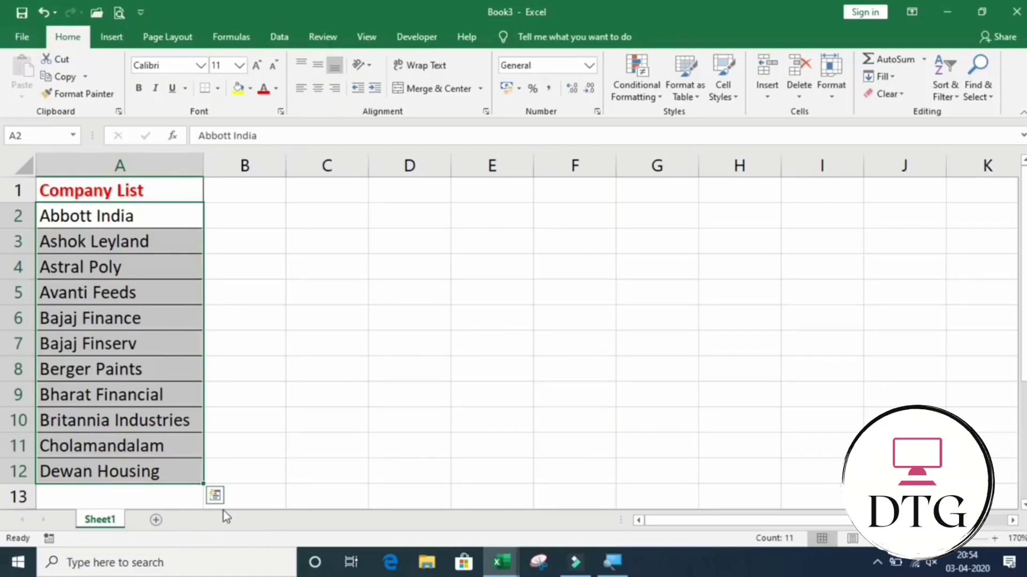
{"action": "left_click", "coordinate": [144, 300]}
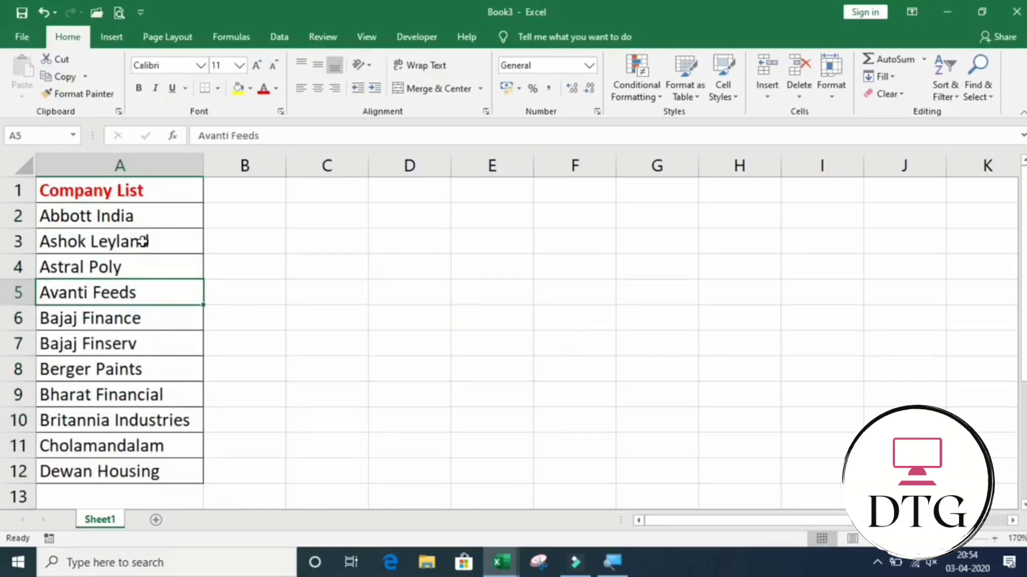
{"action": "left_click", "coordinate": [113, 41]}
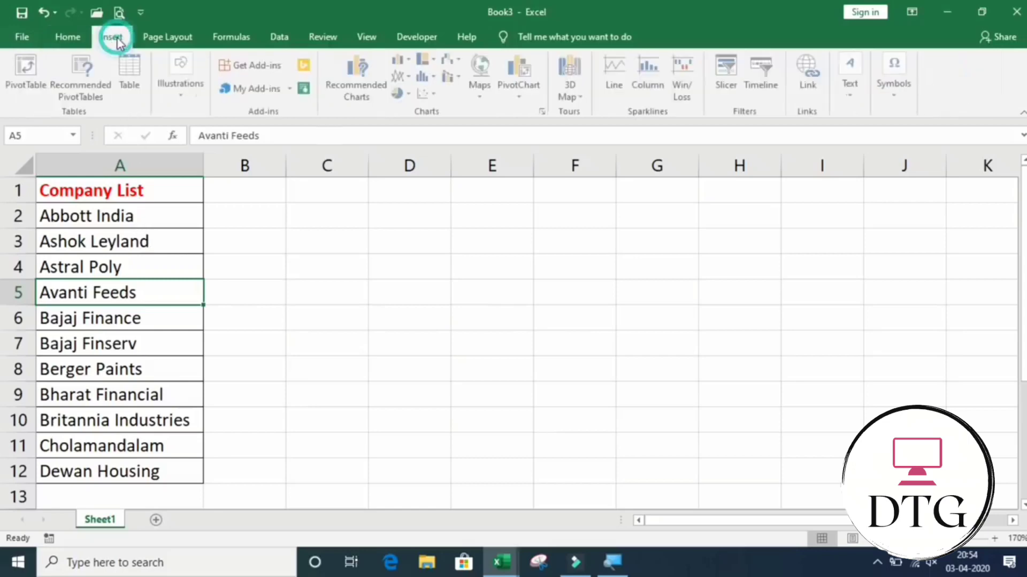
Create an empty pivot table from Sheet1!$A$1:$A$12, placed on the existing worksheet at C1
{"action": "left_click", "coordinate": [28, 67]}
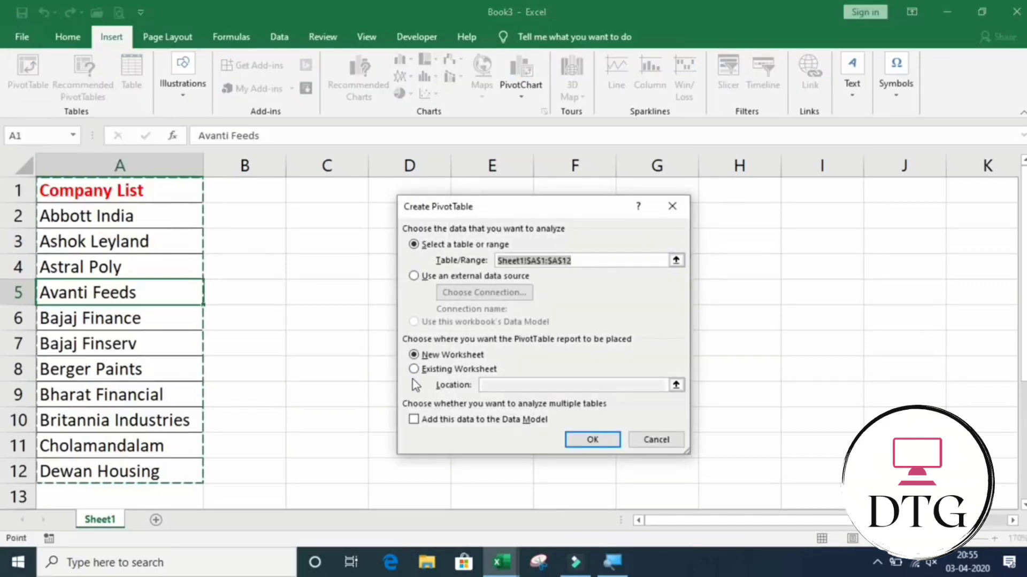
{"action": "left_click", "coordinate": [436, 375]}
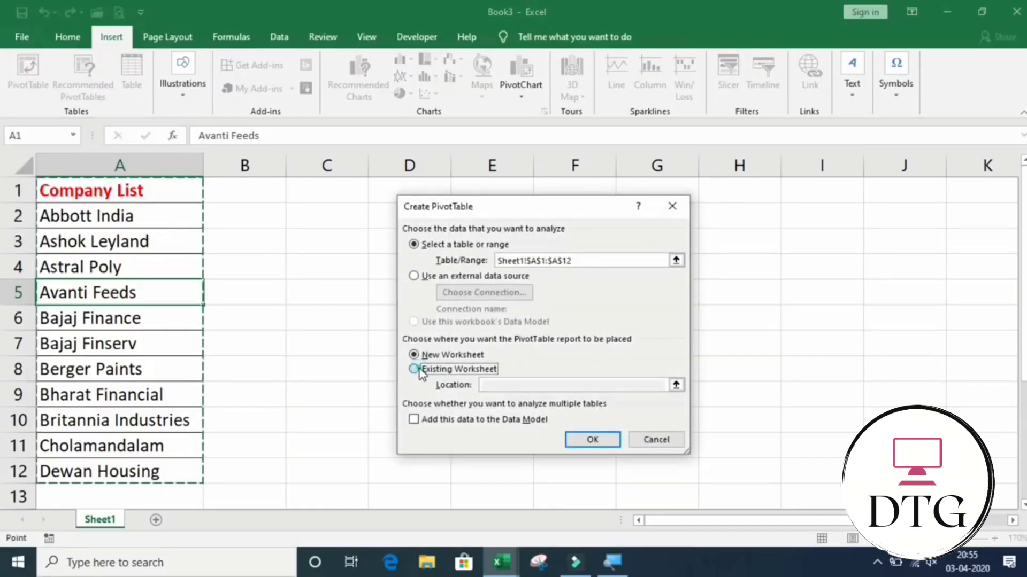
{"action": "left_click", "coordinate": [493, 385]}
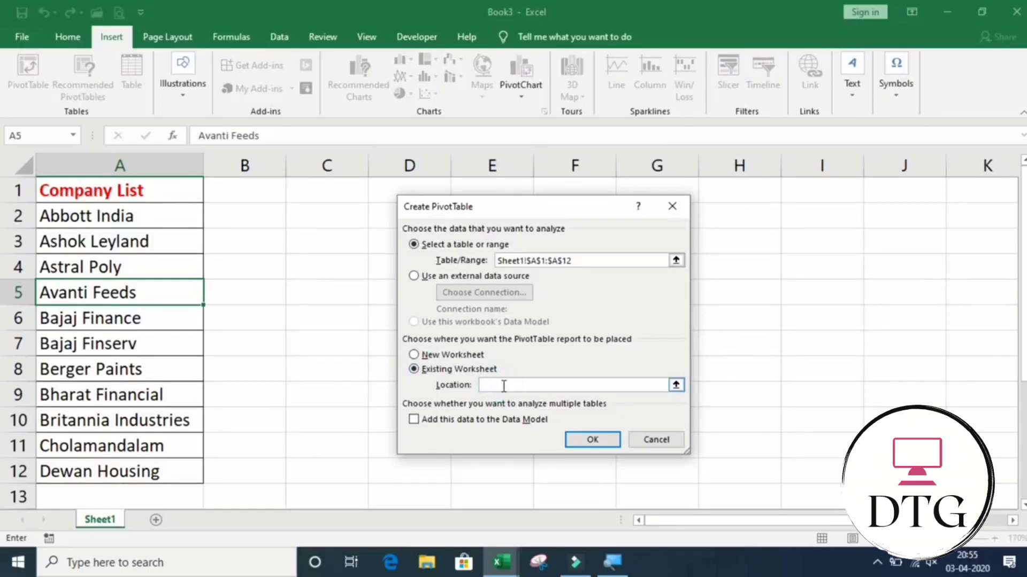
{"action": "left_click", "coordinate": [324, 191]}
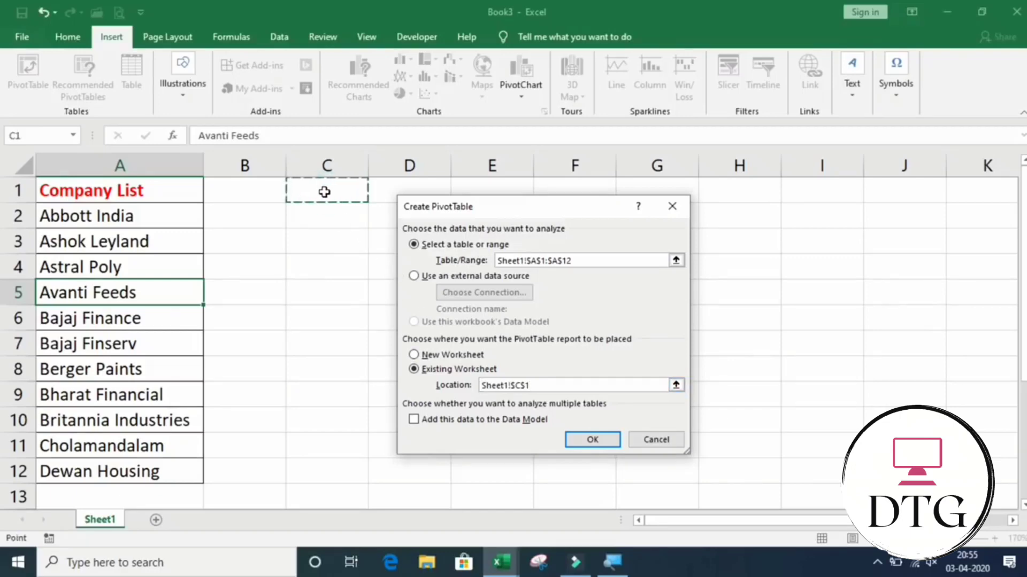
{"action": "left_click", "coordinate": [607, 441]}
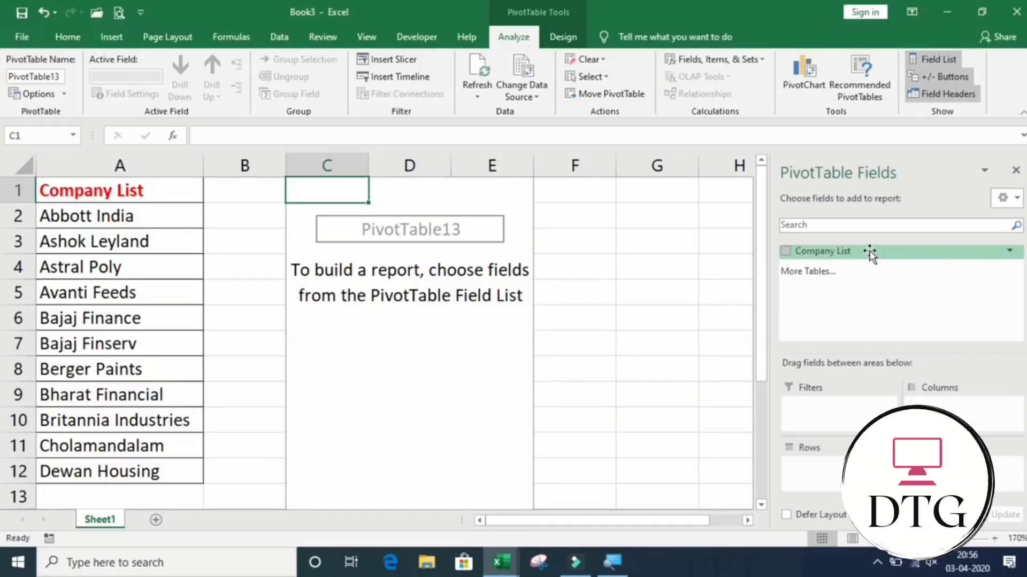
Put Company List in the pivot Filters and use Show Report Filter Pages to create per-company sheets
{"action": "left_click_drag", "start_coordinate": [869, 253], "coordinate": [823, 411]}
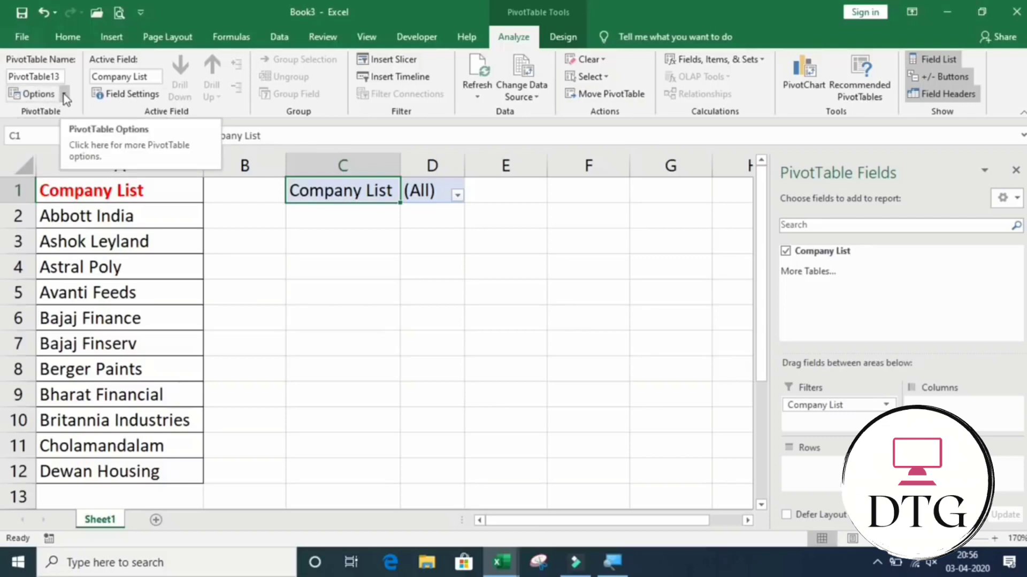
{"action": "left_click", "coordinate": [63, 94]}
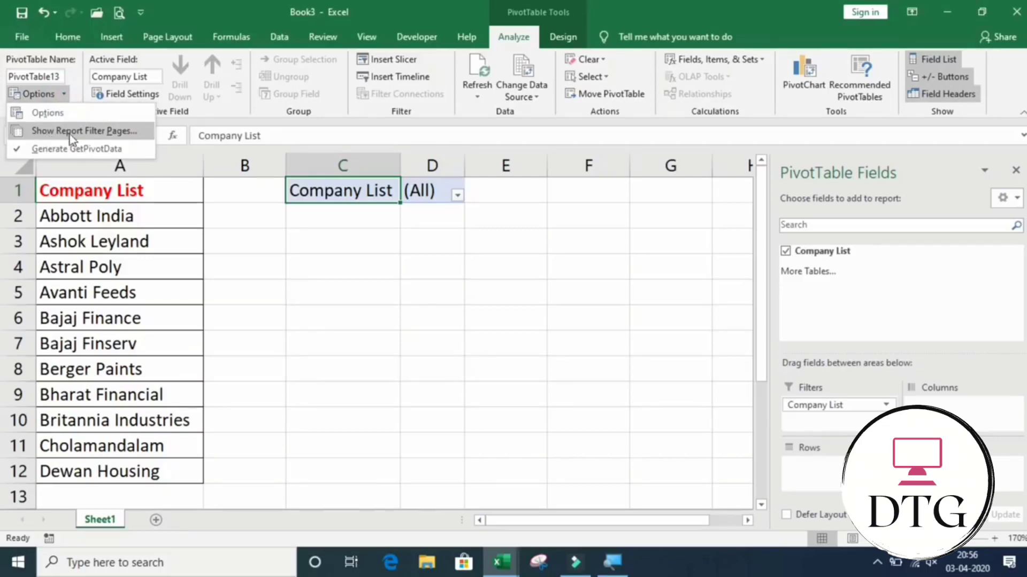
{"action": "left_click", "coordinate": [137, 133]}
{"action": "left_click", "coordinate": [538, 394]}
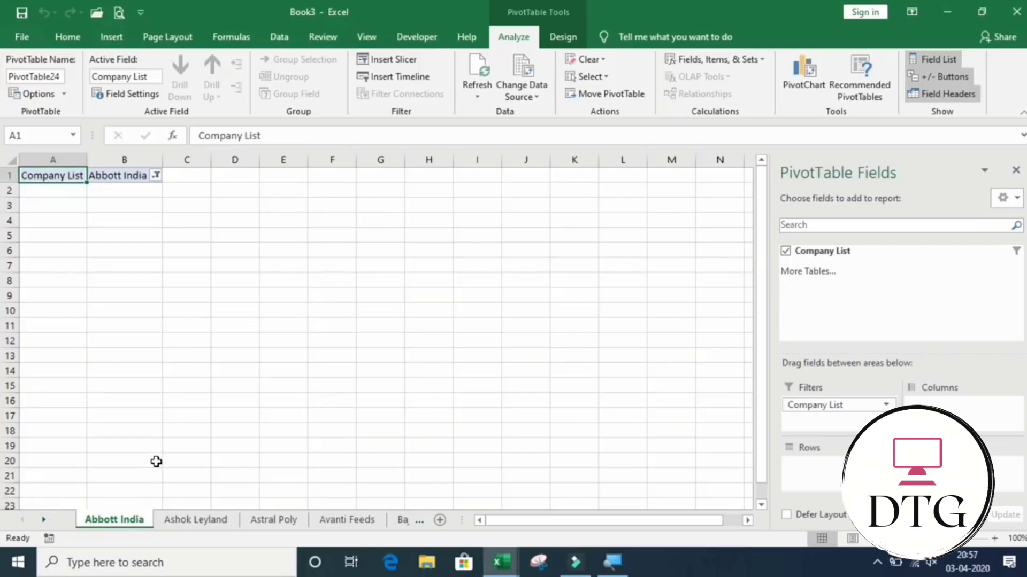
Browse the company sheets from Ashok Leyland through Bajaj Finserv, ending on Berger Paints
{"action": "left_click", "coordinate": [214, 522]}
{"action": "left_click", "coordinate": [274, 523]}
{"action": "left_click", "coordinate": [343, 523]}
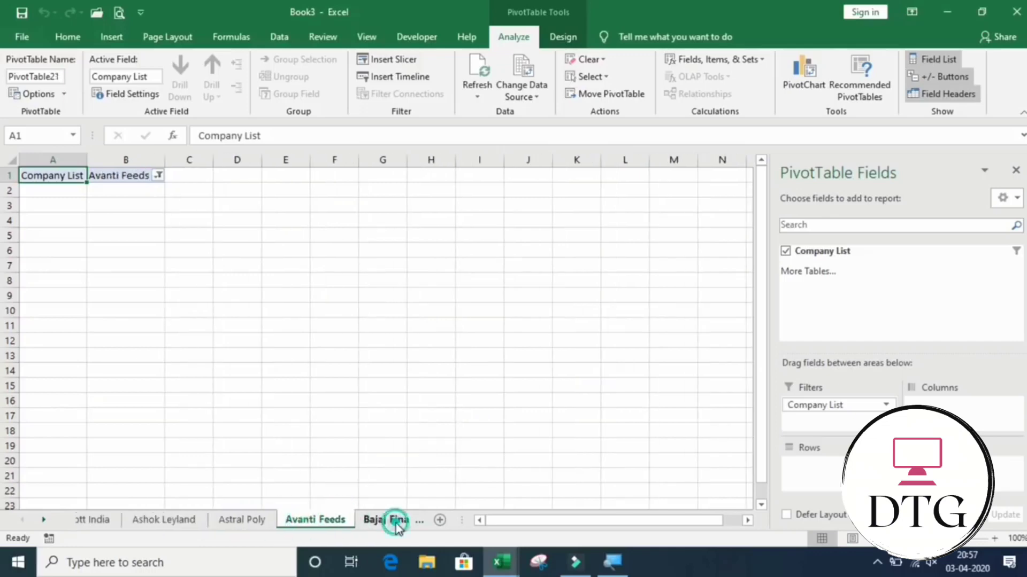
{"action": "left_click", "coordinate": [394, 523]}
{"action": "left_click", "coordinate": [397, 523]}
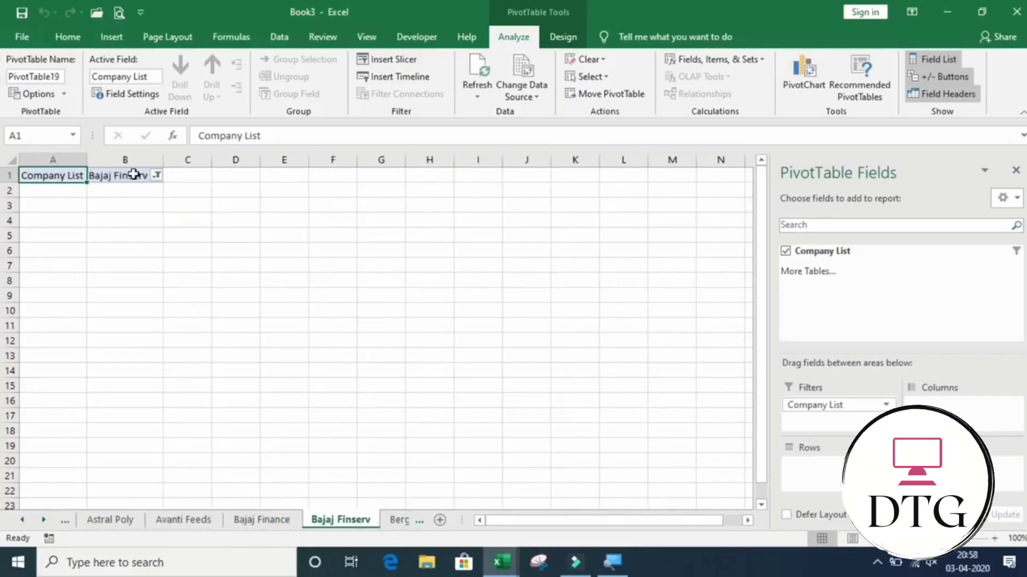
{"action": "left_click", "coordinate": [253, 526]}
{"action": "left_click", "coordinate": [184, 521]}
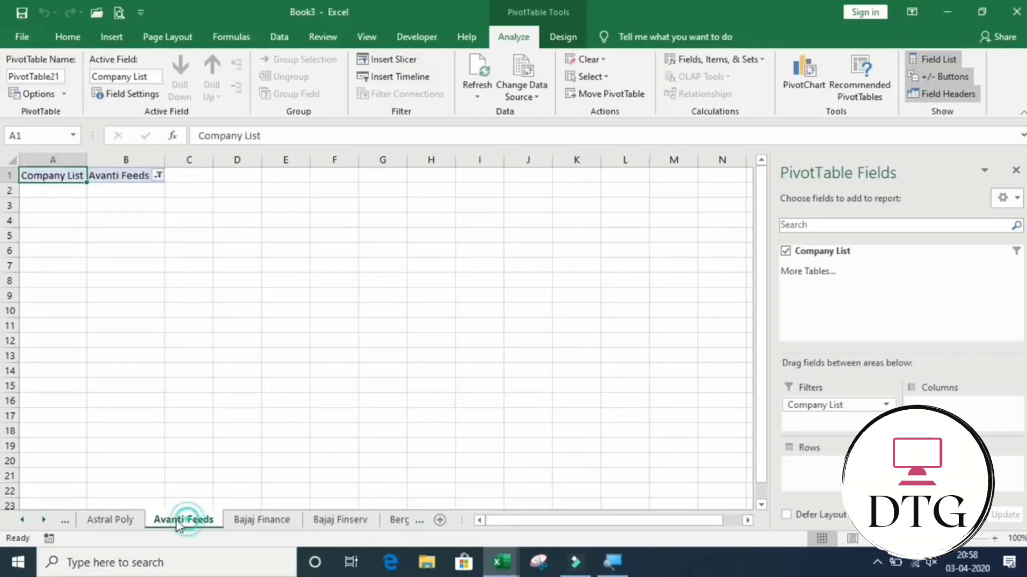
{"action": "left_click", "coordinate": [109, 521]}
{"action": "left_click", "coordinate": [255, 521]}
{"action": "left_click", "coordinate": [340, 521]}
{"action": "left_click", "coordinate": [384, 522]}
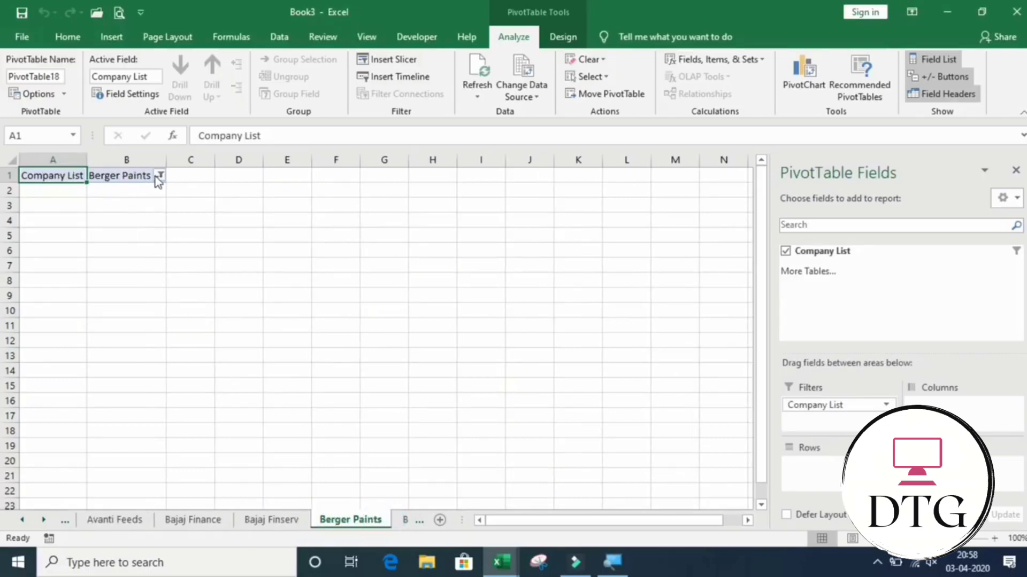
Group all company sheets and clear the pivot filter cells A1 and B1 on every one
{"action": "right_click", "coordinate": [288, 522]}
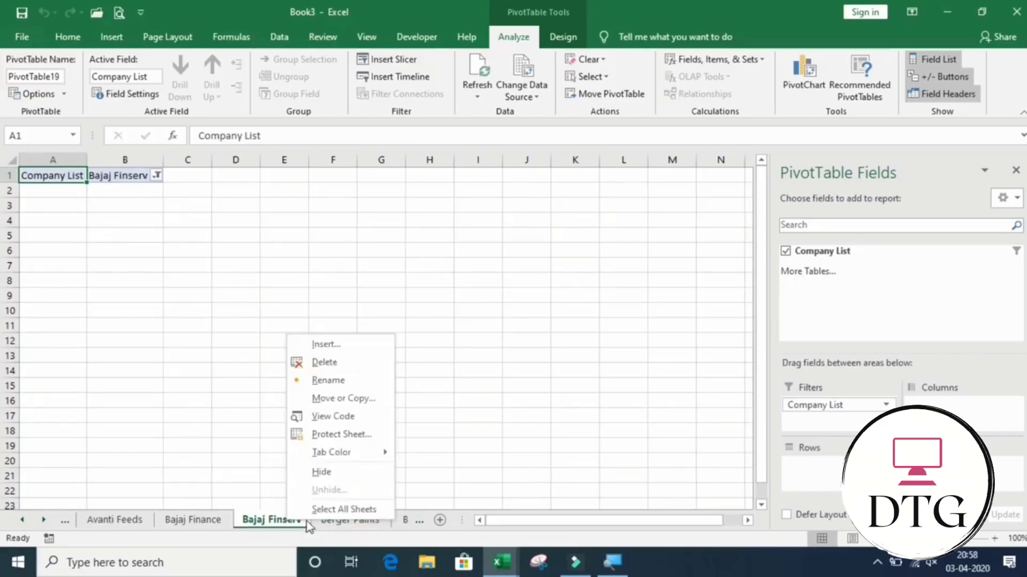
{"action": "left_click", "coordinate": [381, 509]}
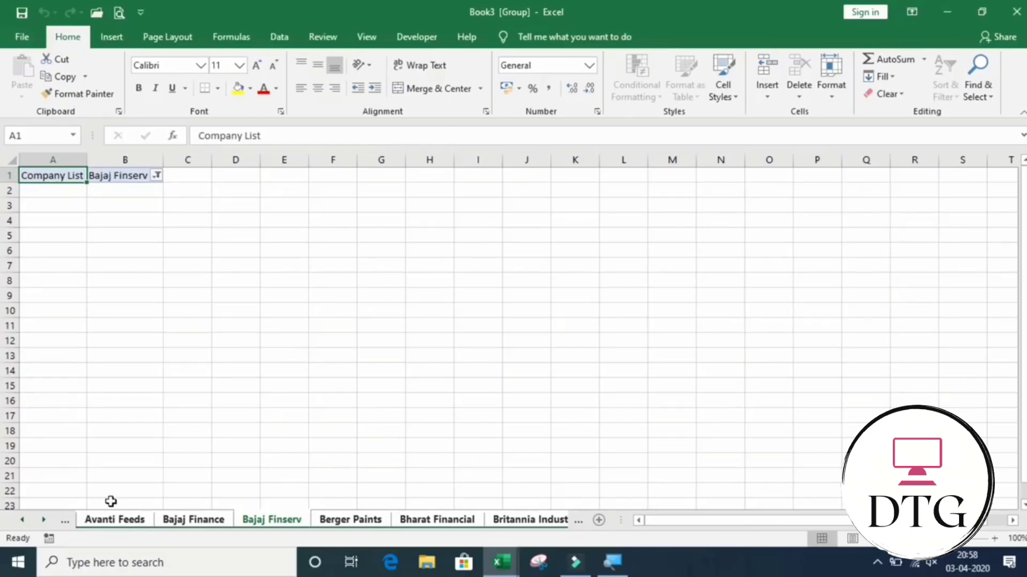
{"action": "left_click_drag", "start_coordinate": [41, 171], "coordinate": [131, 174]}
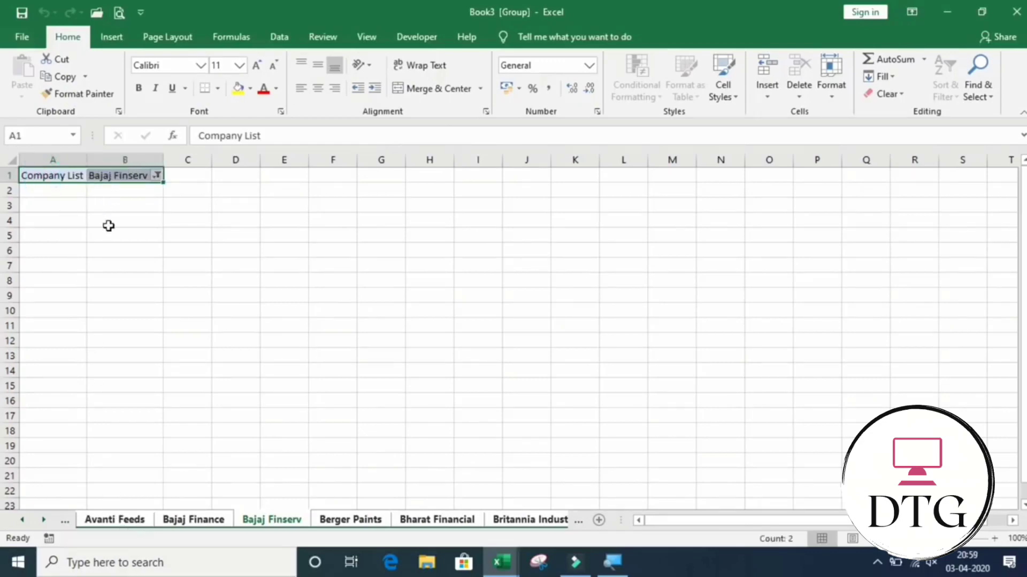
{"action": "key", "text": "Delete"}
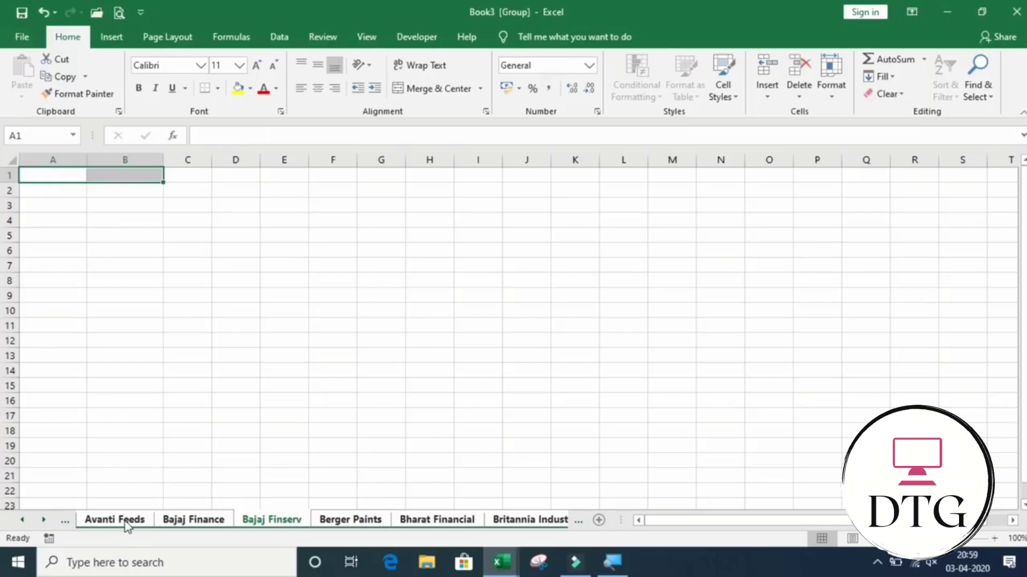
Ungroup via Avanti Feeds and step through the sheets from Bajaj Finance to Dewan Housing
{"action": "left_click", "coordinate": [126, 525]}
{"action": "left_click", "coordinate": [174, 522]}
{"action": "left_click", "coordinate": [261, 521]}
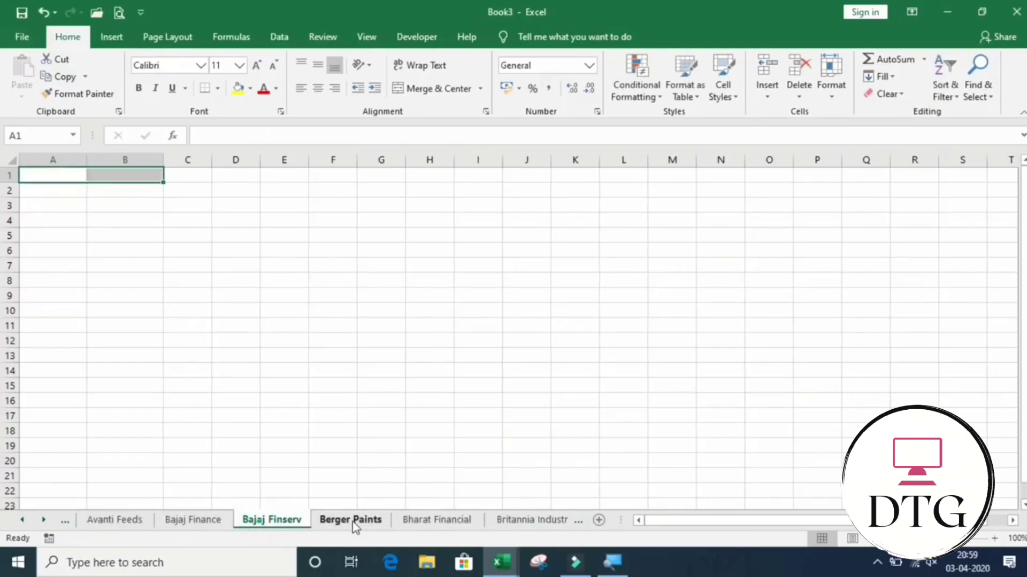
{"action": "left_click", "coordinate": [353, 523]}
{"action": "left_click", "coordinate": [415, 523]}
{"action": "left_click", "coordinate": [494, 522]}
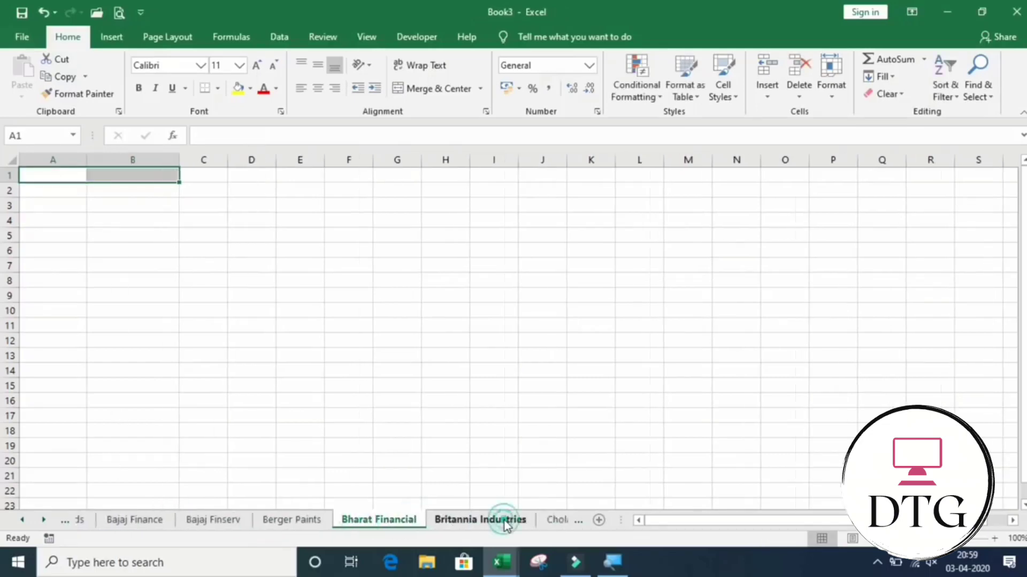
{"action": "left_click", "coordinate": [543, 523]}
{"action": "left_click", "coordinate": [543, 523]}
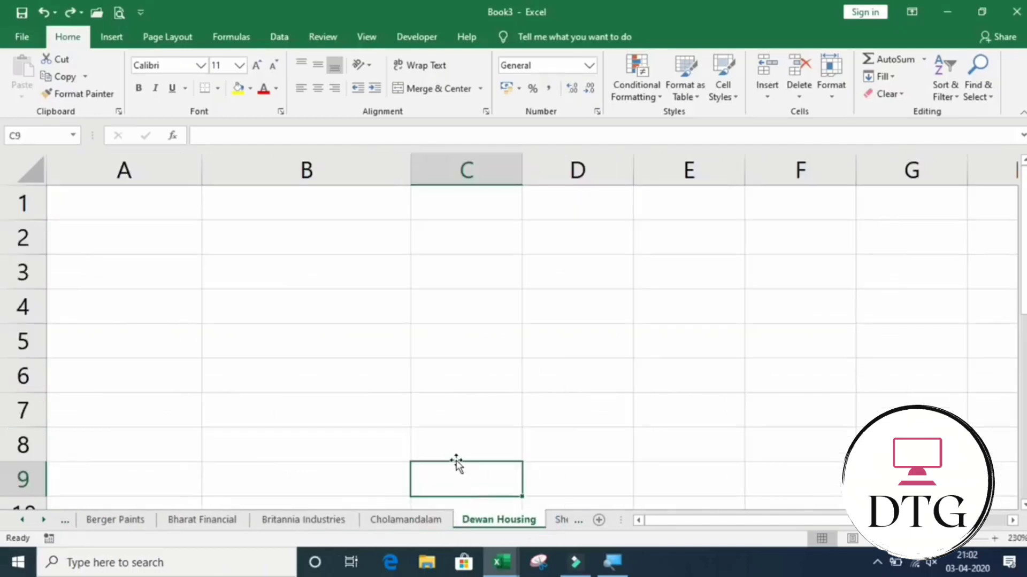
Step back through the sheets to Berger Paints and group all sheets with Select All Sheets
{"action": "left_click", "coordinate": [407, 522]}
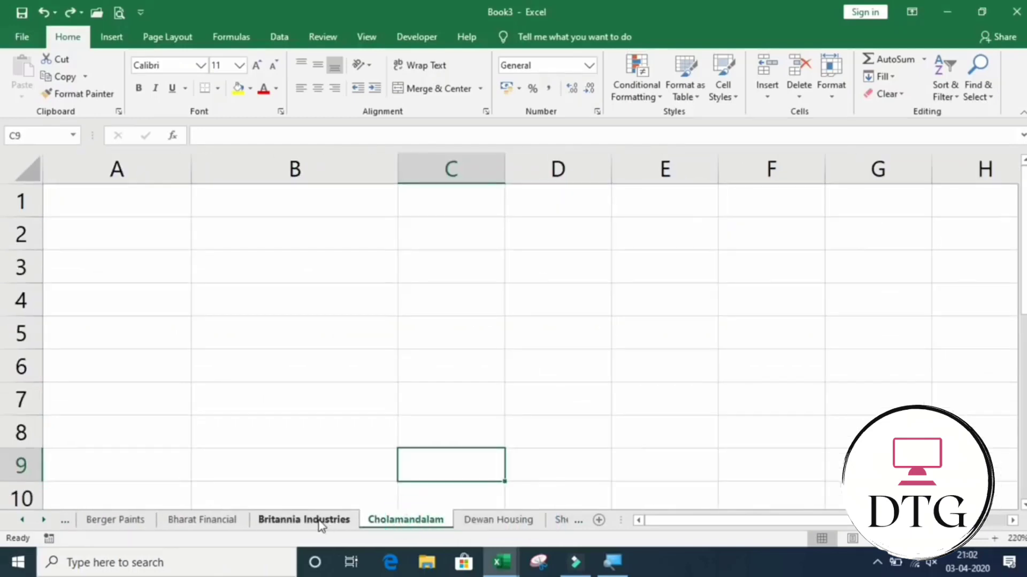
{"action": "left_click", "coordinate": [319, 524]}
{"action": "left_click", "coordinate": [210, 525]}
{"action": "left_click", "coordinate": [137, 525]}
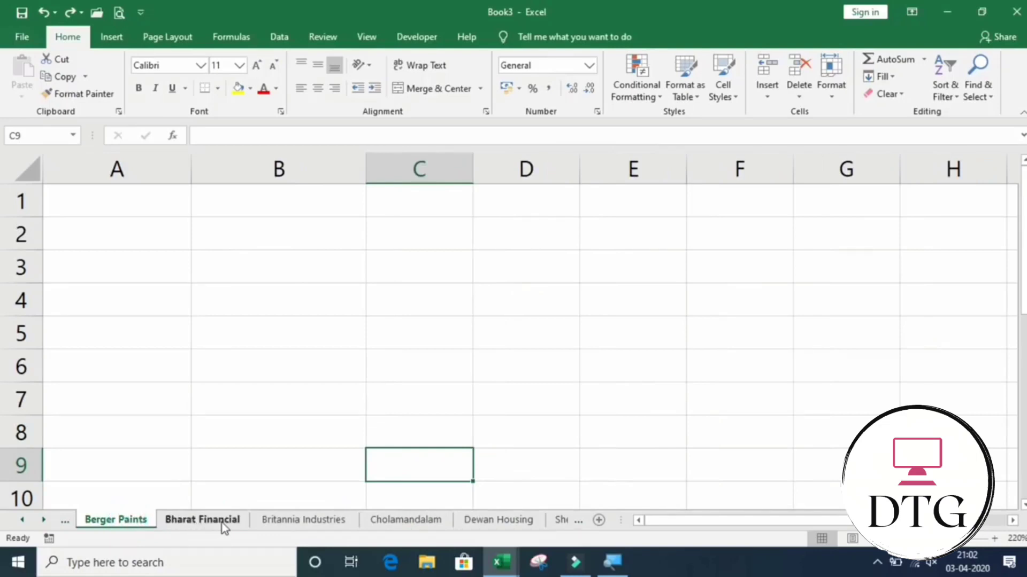
{"action": "right_click", "coordinate": [331, 525]}
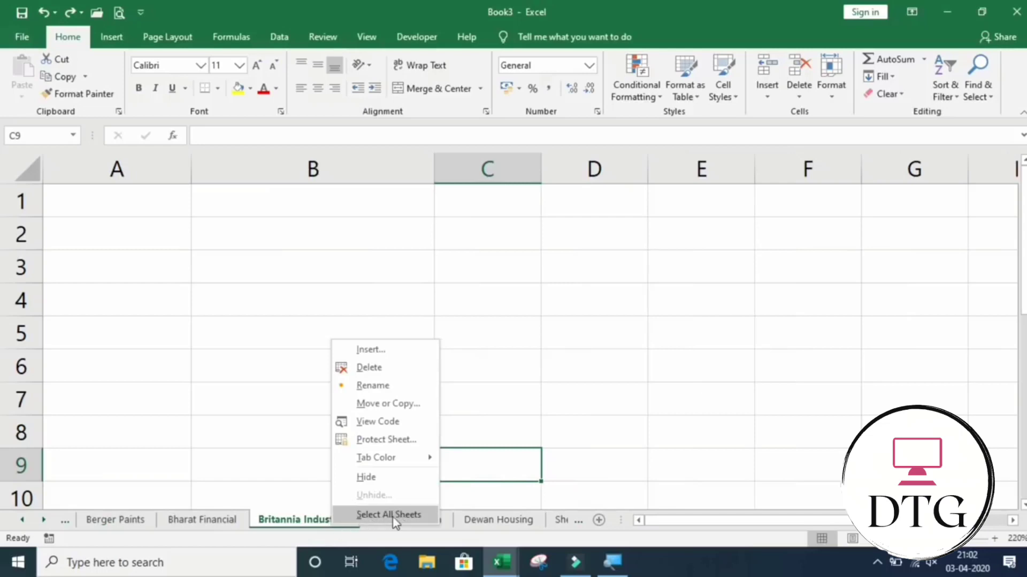
{"action": "left_click", "coordinate": [425, 516]}
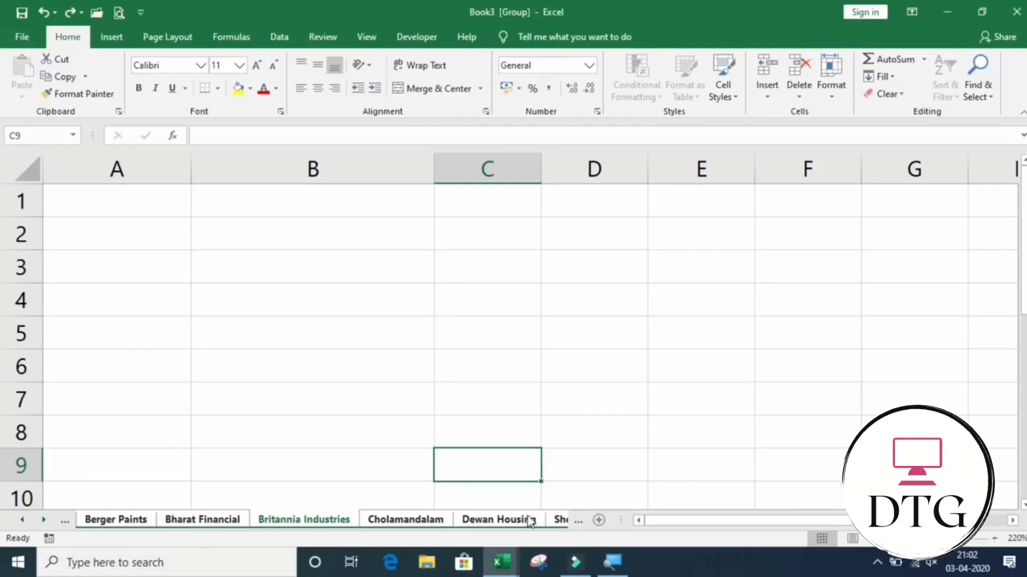
Enter the headers Bill No., Date, Party Name and Amt across A1:D1 on the grouped sheets
{"action": "left_click", "coordinate": [131, 197]}
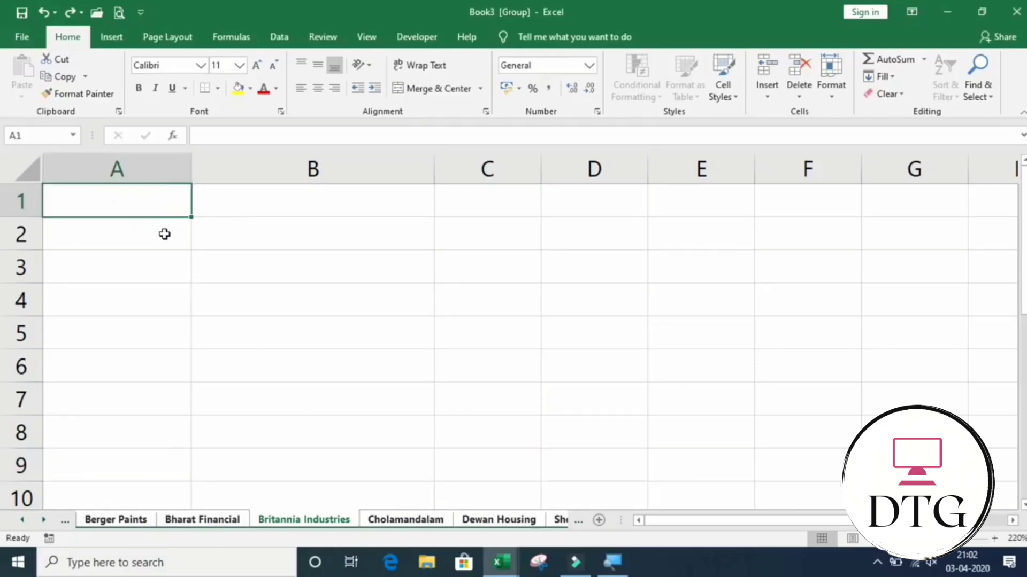
{"action": "type", "text": "Bi"}
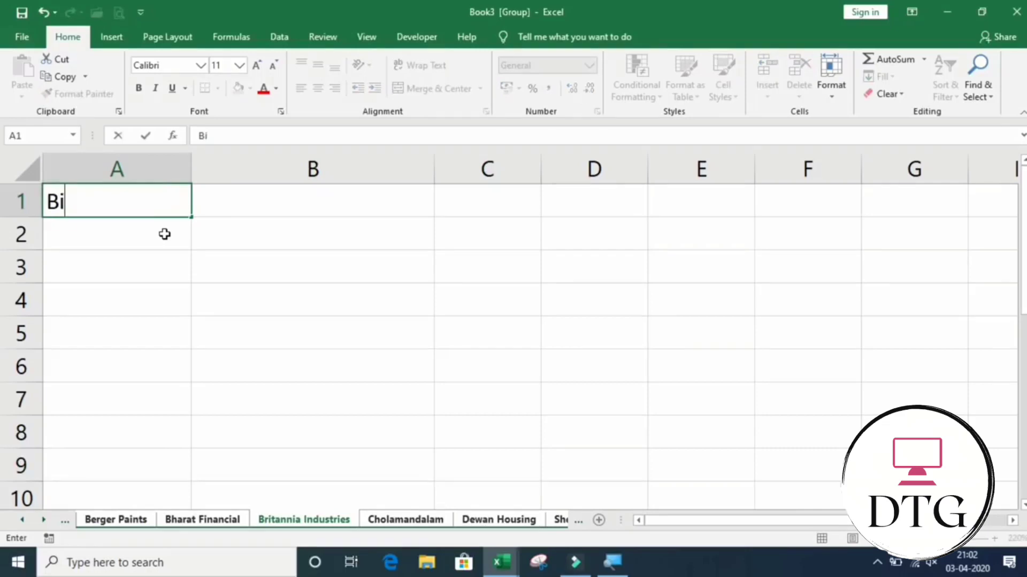
{"action": "type", "text": "ll No."}
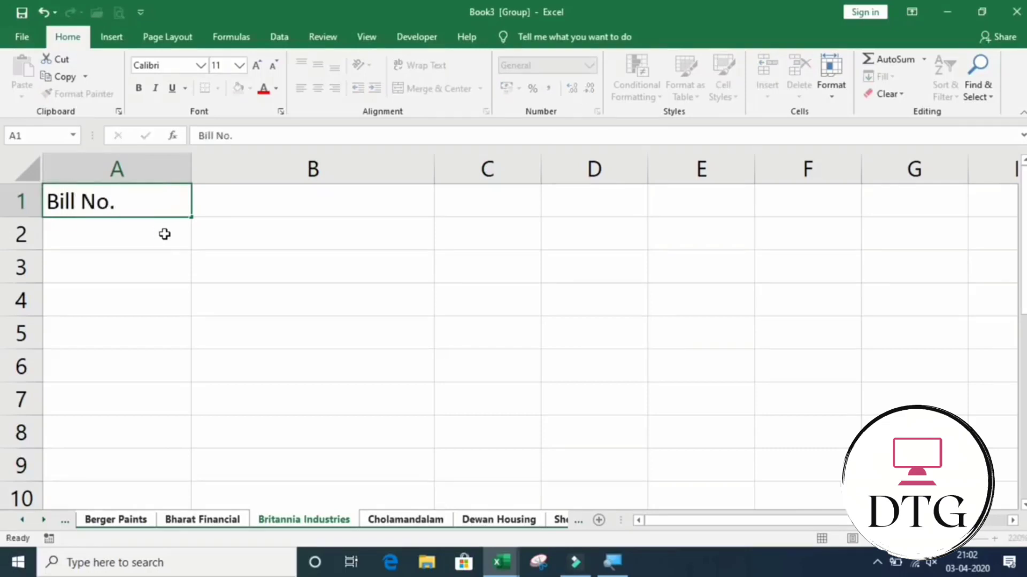
{"action": "key", "text": "Tab"}
{"action": "type", "text": "Date"}
{"action": "key", "text": "Tab"}
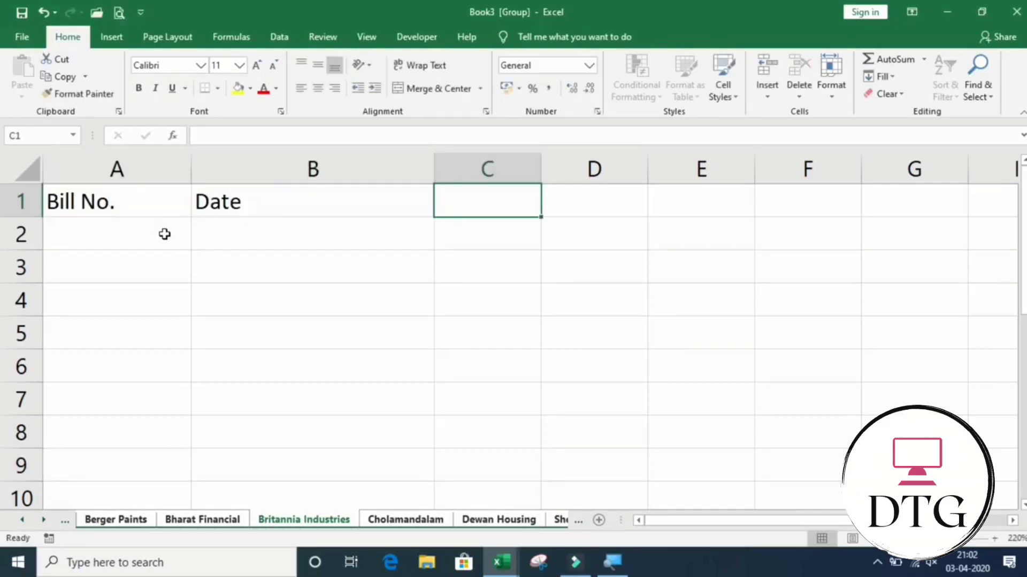
{"action": "type", "text": "Party Name"}
{"action": "key", "text": "Tab"}
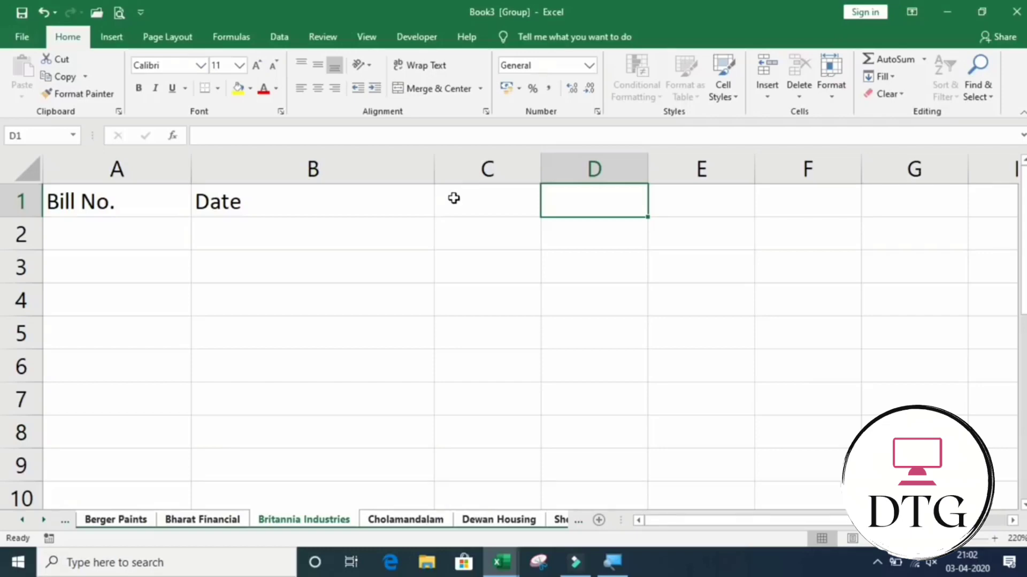
{"action": "type", "text": "Amt"}
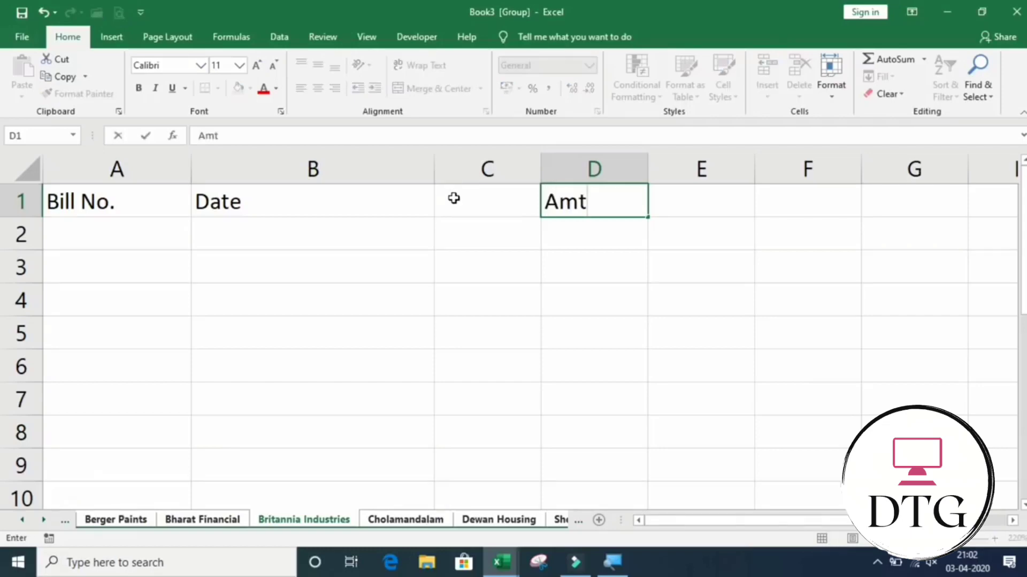
{"action": "key", "text": "Tab"}
Type test entries ooo in D1 and uuu in E1
{"action": "left_click", "coordinate": [454, 199]}
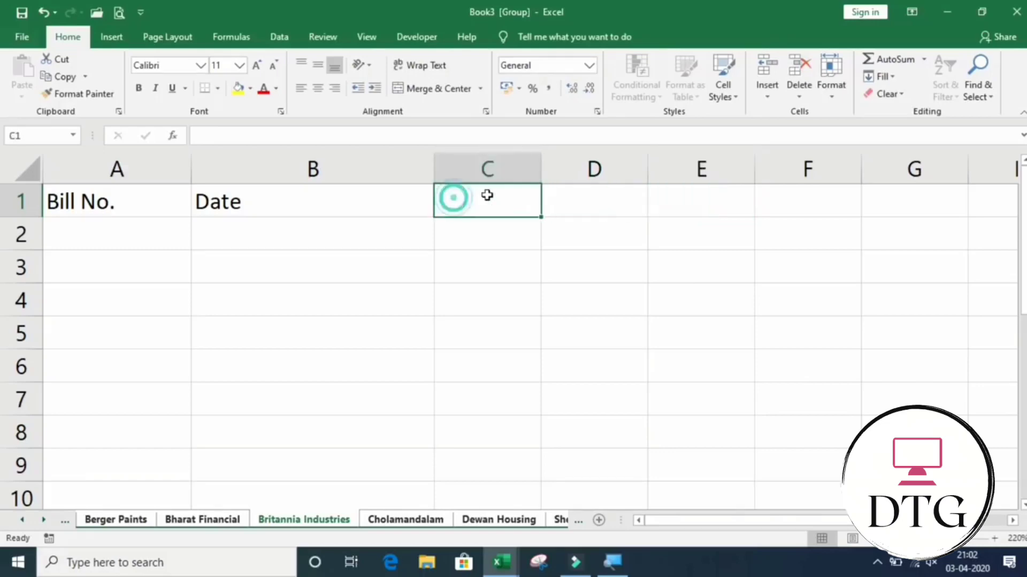
{"action": "left_click", "coordinate": [576, 202]}
{"action": "type", "text": "ooo"}
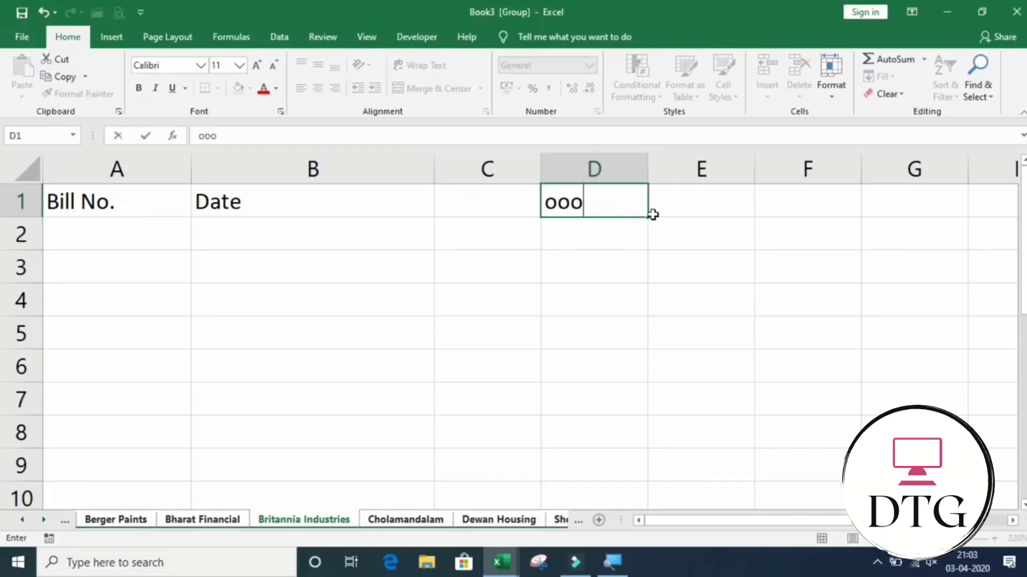
{"action": "left_click", "coordinate": [689, 203]}
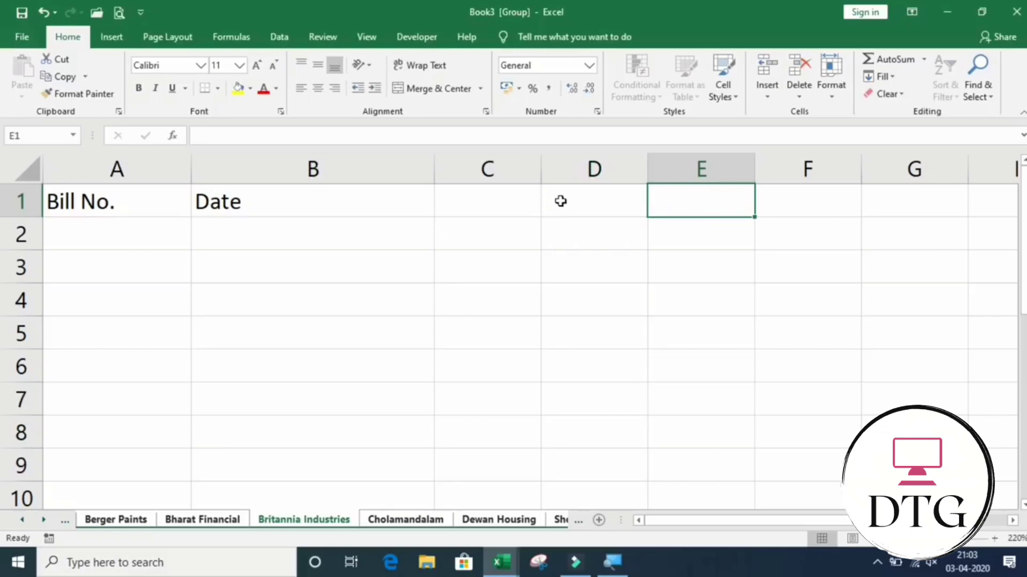
{"action": "type", "text": "uuu"}
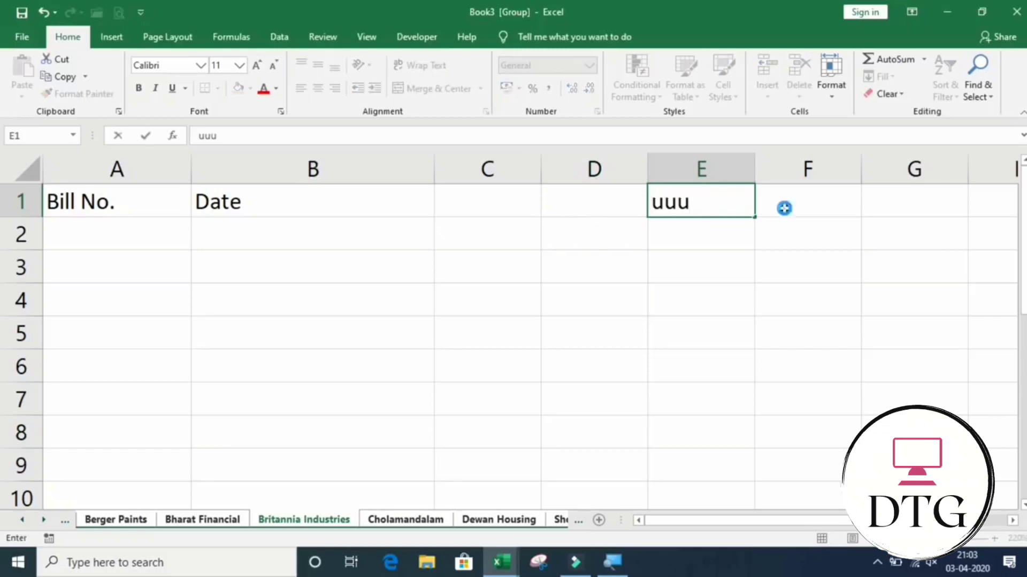
{"action": "left_click", "coordinate": [784, 209]}
{"action": "left_click", "coordinate": [708, 205]}
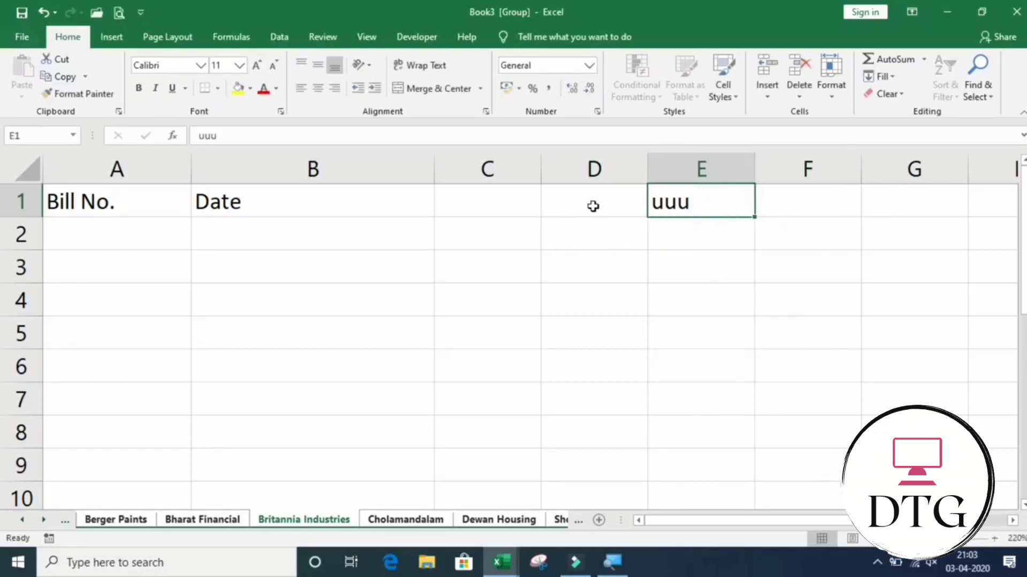
Discard the test entry in D1 and delete the uuu test text from E1
{"action": "left_click_drag", "start_coordinate": [594, 203], "coordinate": [490, 205]}
{"action": "type", "text": "uuu"}
{"action": "key", "text": "Escape"}
{"action": "left_click", "coordinate": [493, 240]}
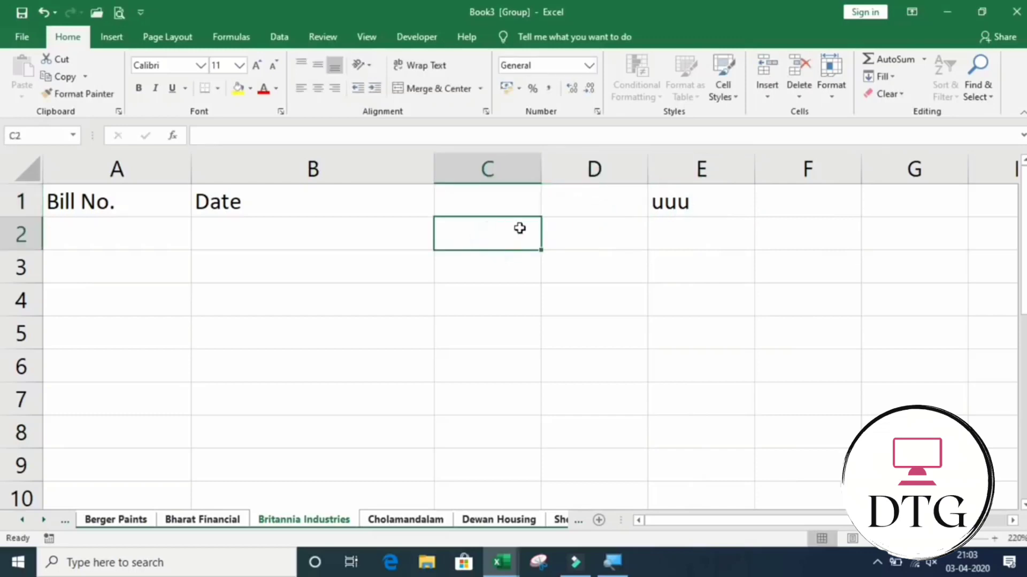
{"action": "left_click", "coordinate": [592, 205]}
{"action": "left_click", "coordinate": [658, 205]}
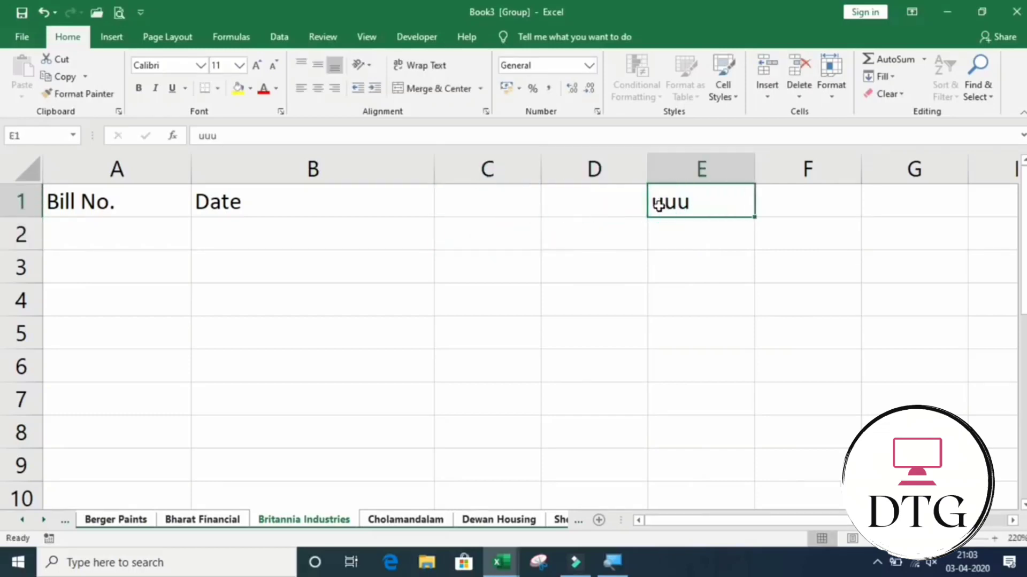
{"action": "key", "text": "Delete"}
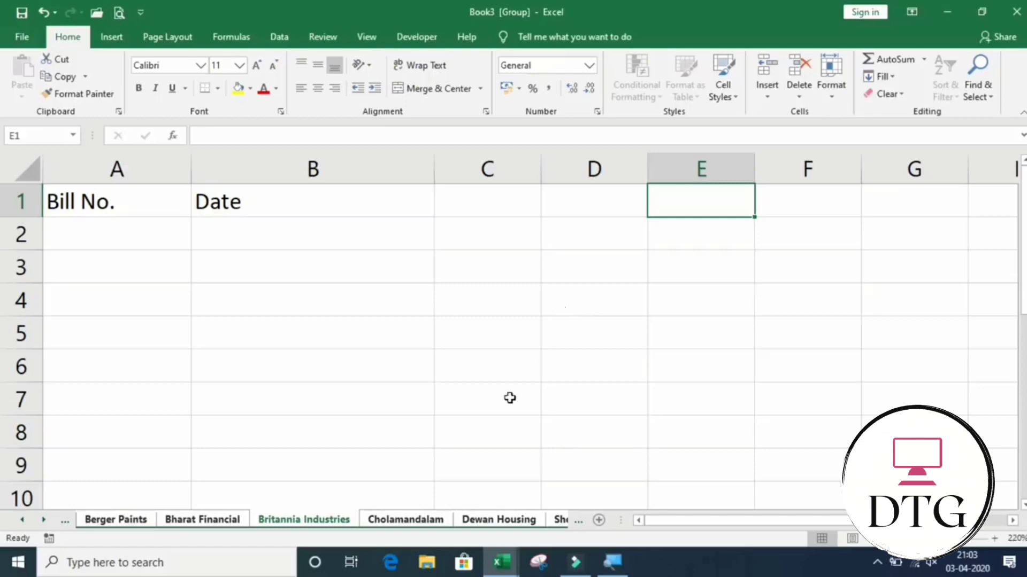
On Sheet1, delete columns C and D holding the Company List pivot table, then view Dewan Housing
{"action": "left_click", "coordinate": [44, 520]}
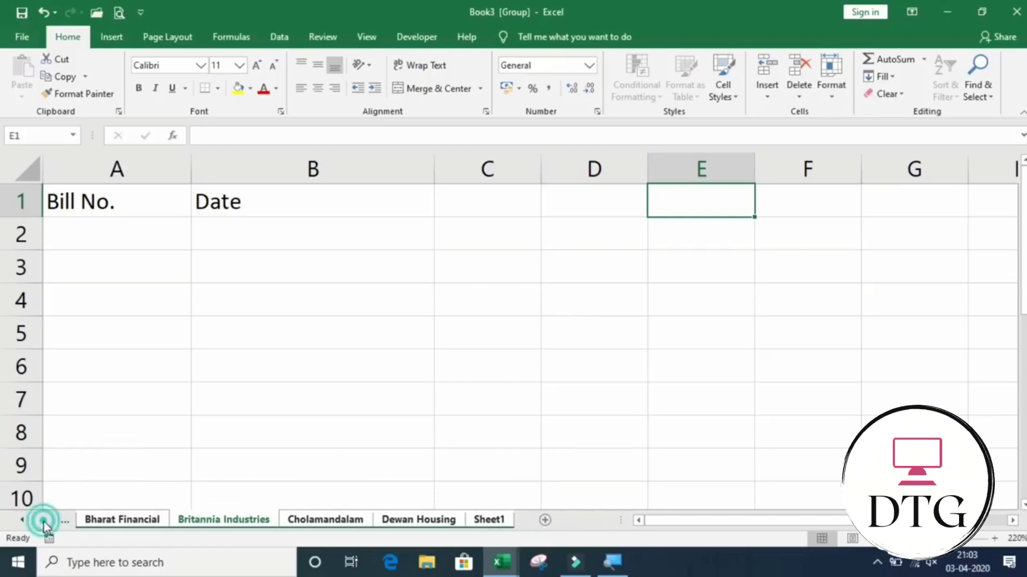
{"action": "left_click", "coordinate": [489, 525]}
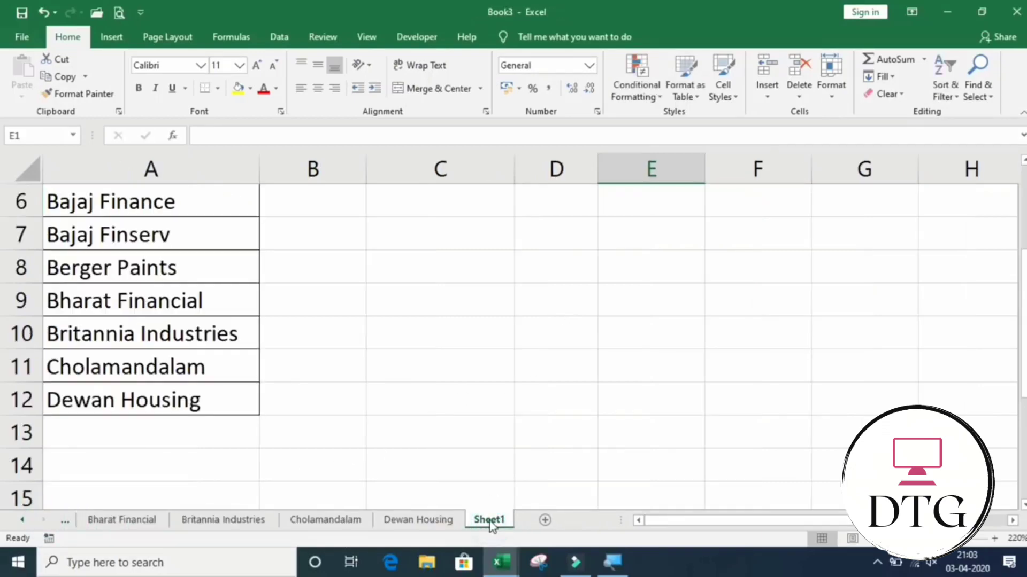
{"action": "scroll", "coordinate": [483, 399], "scroll_direction": "up", "scroll_amount": 2}
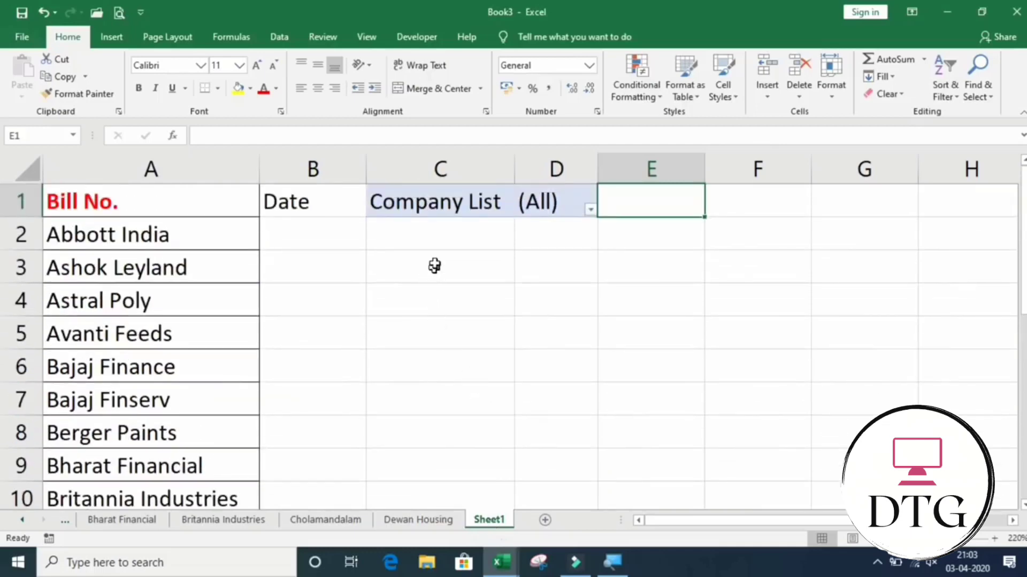
{"action": "left_click", "coordinate": [425, 205]}
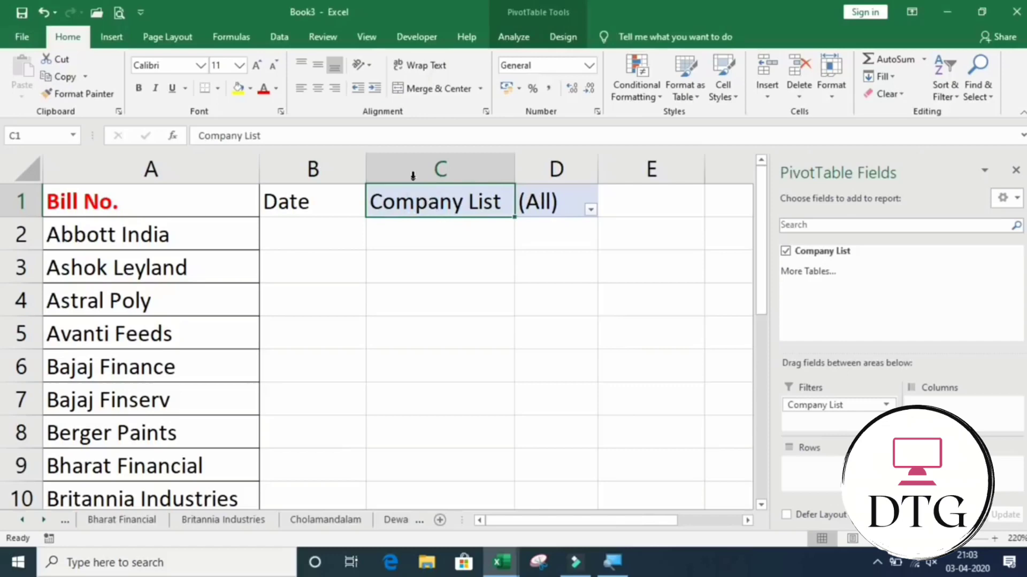
{"action": "left_click_drag", "start_coordinate": [392, 161], "coordinate": [559, 161]}
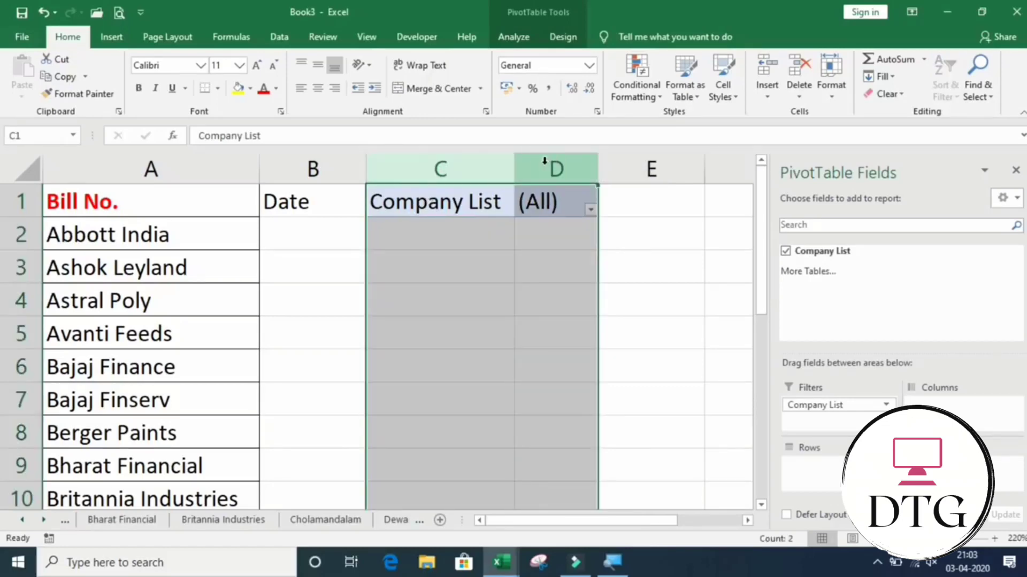
{"action": "right_click", "coordinate": [544, 161]}
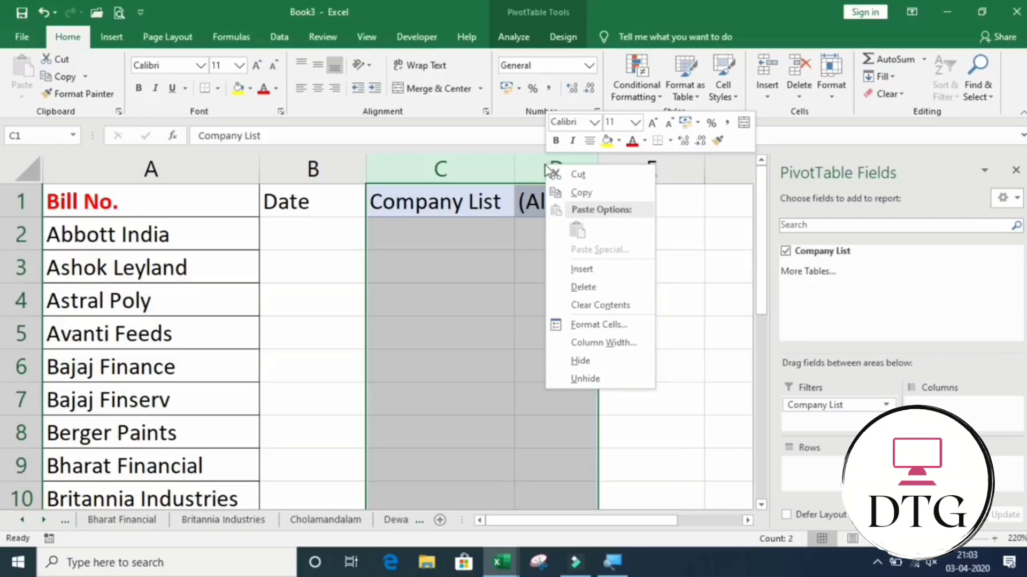
{"action": "left_click", "coordinate": [612, 287]}
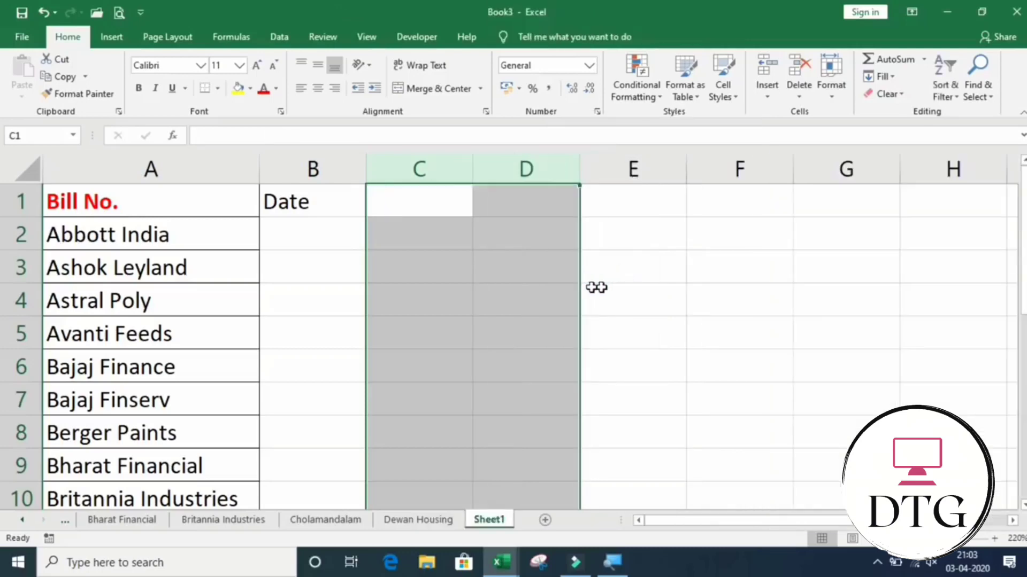
{"action": "left_click", "coordinate": [437, 202]}
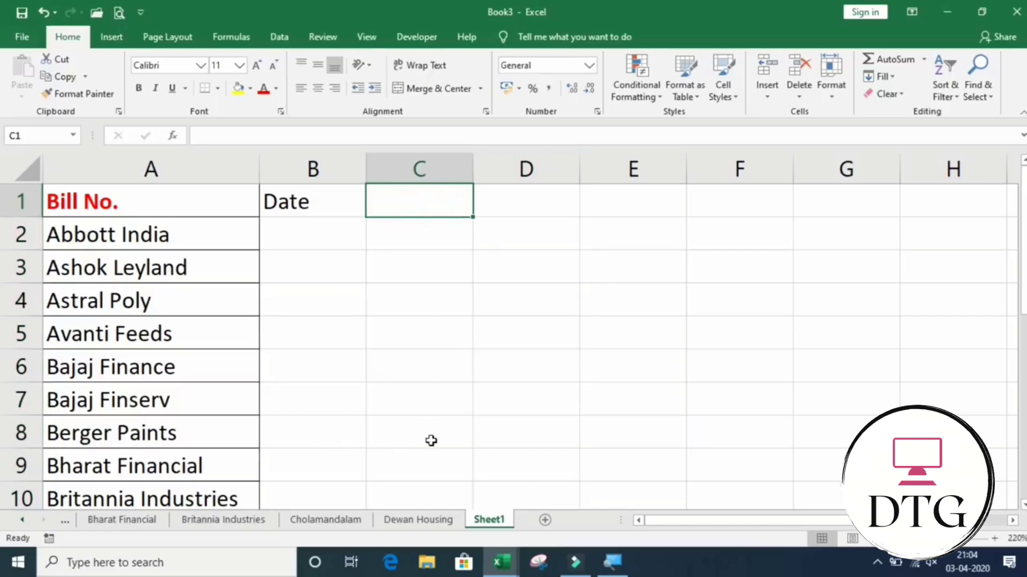
{"action": "left_click", "coordinate": [418, 520]}
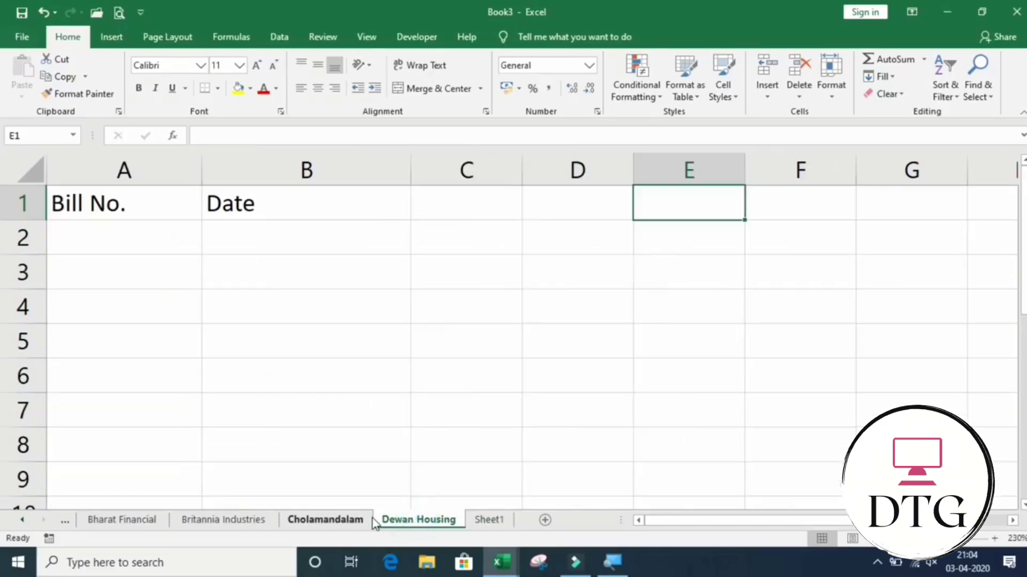
Move back through the sheet tabs to Bajaj Finserv and group all sheets with Select All Sheets
{"action": "left_click", "coordinate": [327, 520]}
{"action": "left_click", "coordinate": [235, 520]}
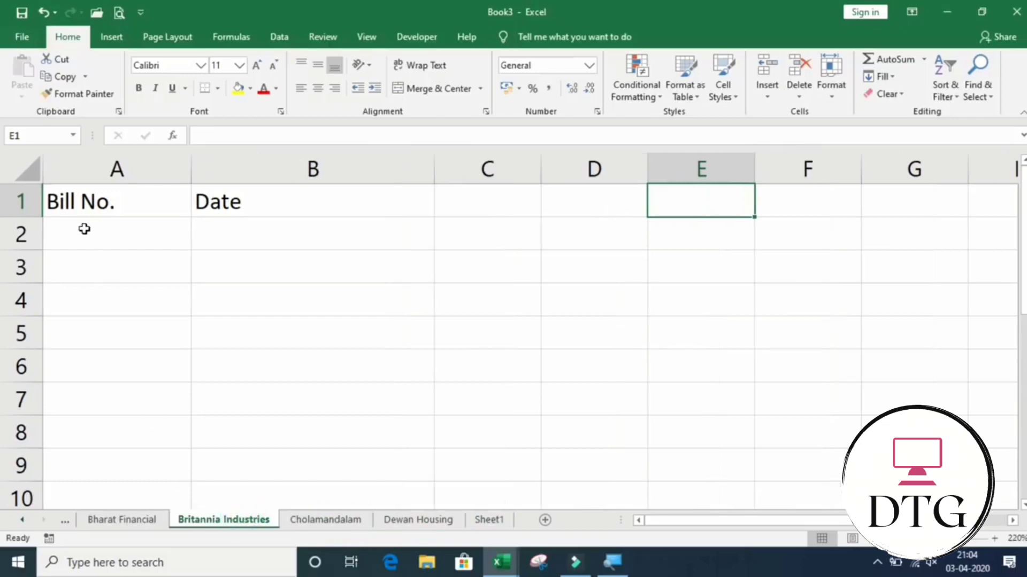
{"action": "left_click", "coordinate": [114, 521]}
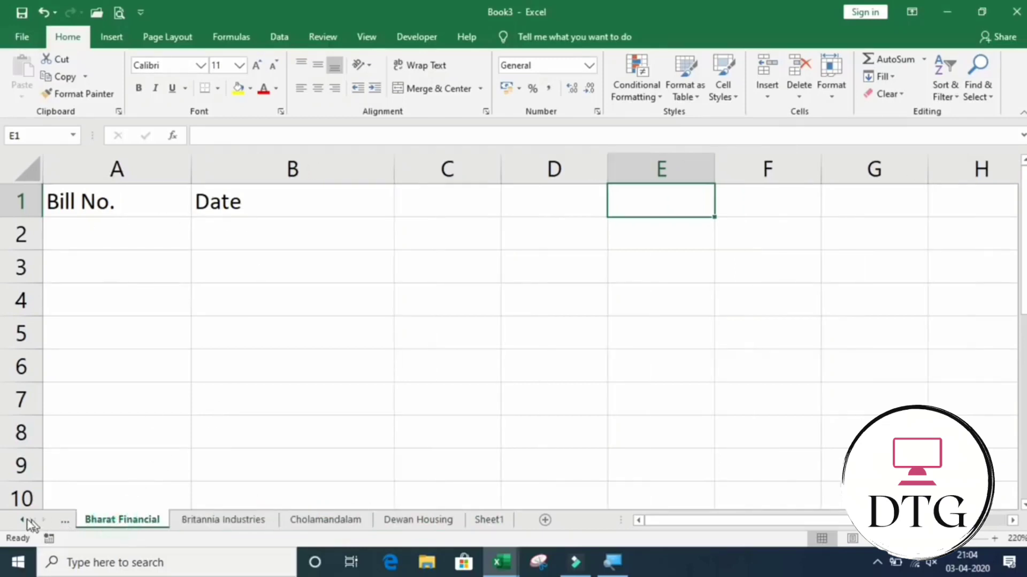
{"action": "left_click", "coordinate": [22, 520]}
{"action": "left_click", "coordinate": [115, 520]}
{"action": "left_click", "coordinate": [22, 520]}
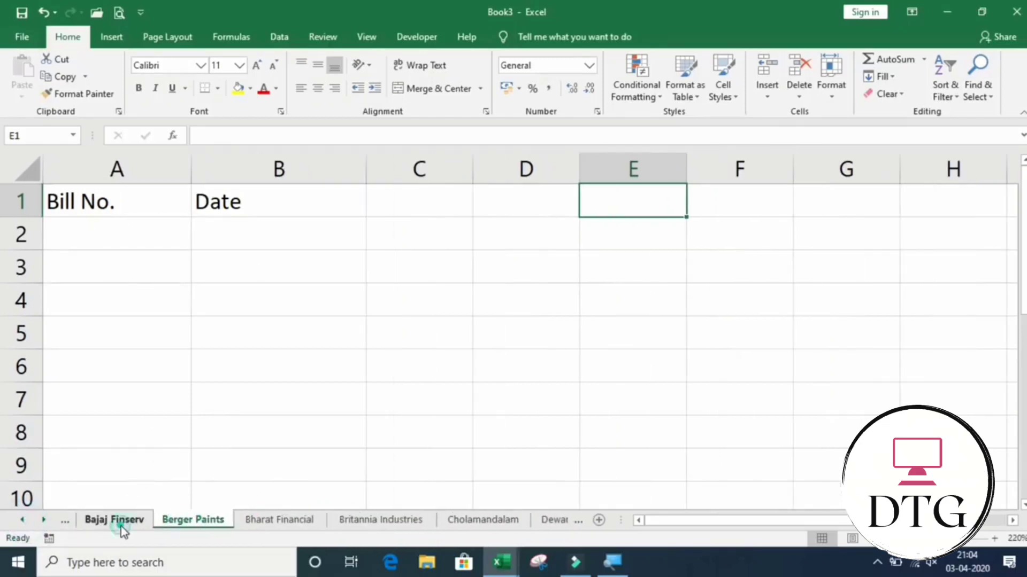
{"action": "left_click", "coordinate": [118, 521]}
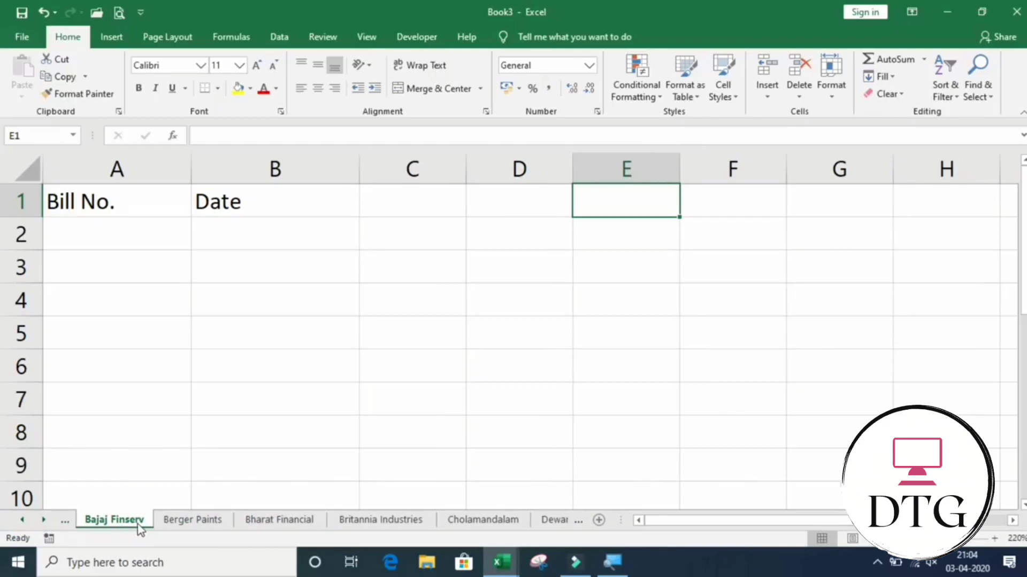
{"action": "right_click", "coordinate": [141, 528]}
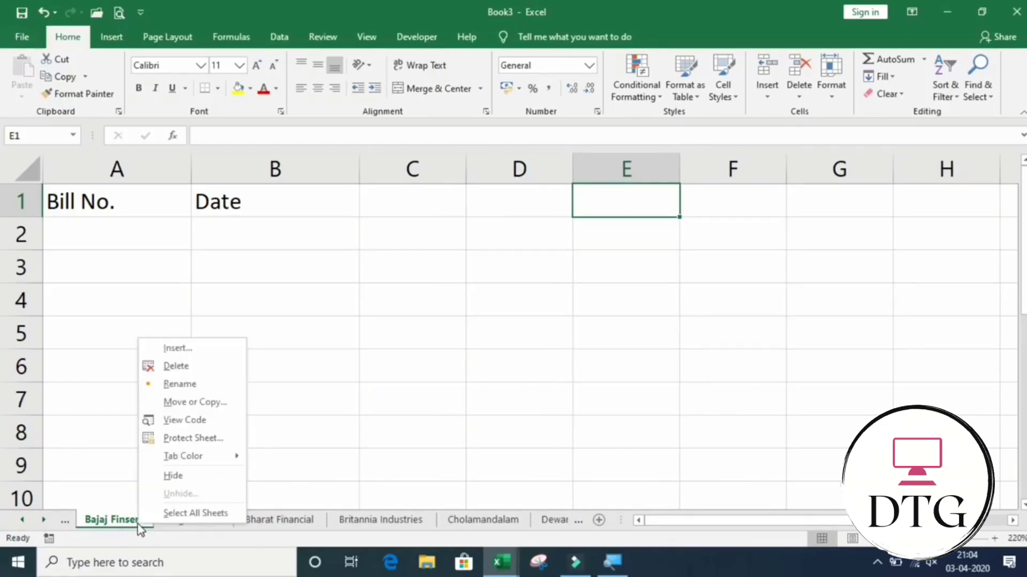
{"action": "left_click", "coordinate": [234, 515]}
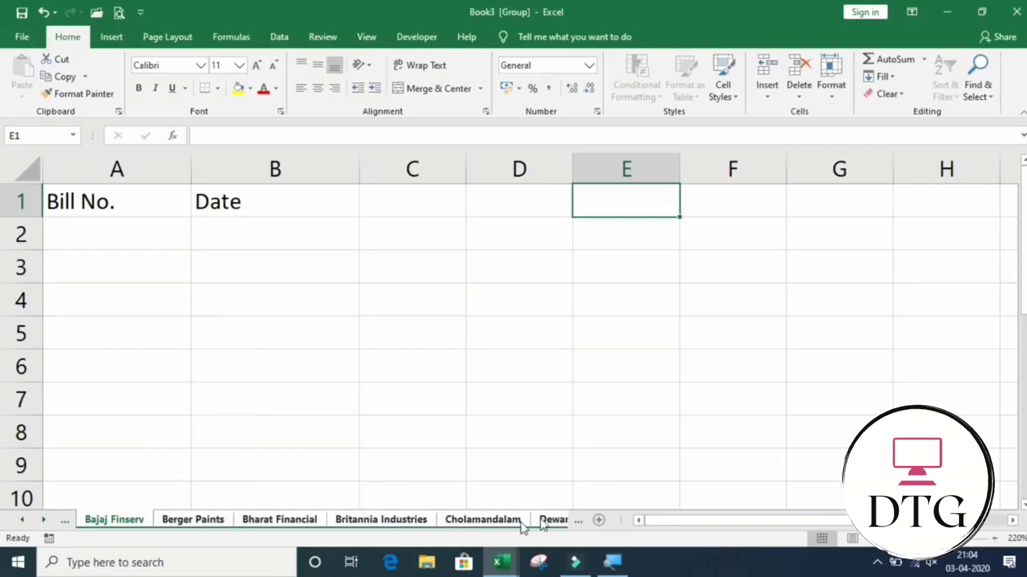
Enter the headers 'Item Name' in C1 and 'Amount' in D1
{"action": "left_click", "coordinate": [380, 204]}
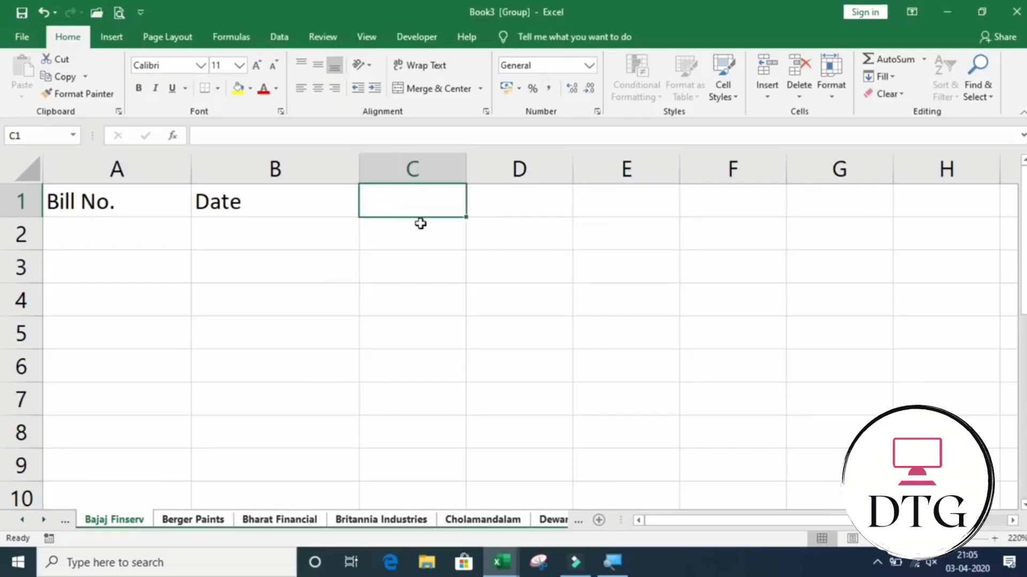
{"action": "type", "text": "Item Name"}
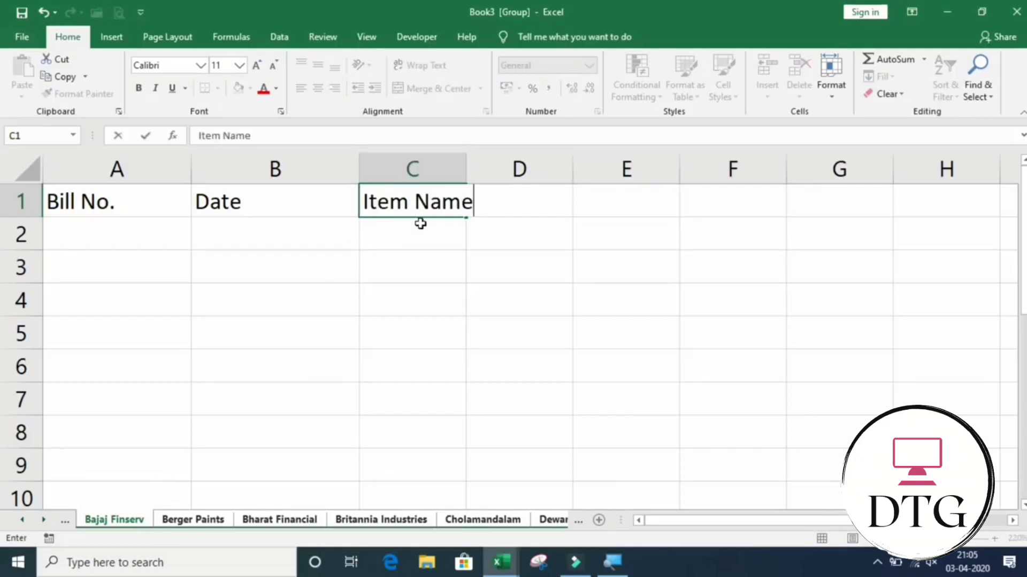
{"action": "key", "text": "Tab"}
{"action": "type", "text": "Amount"}
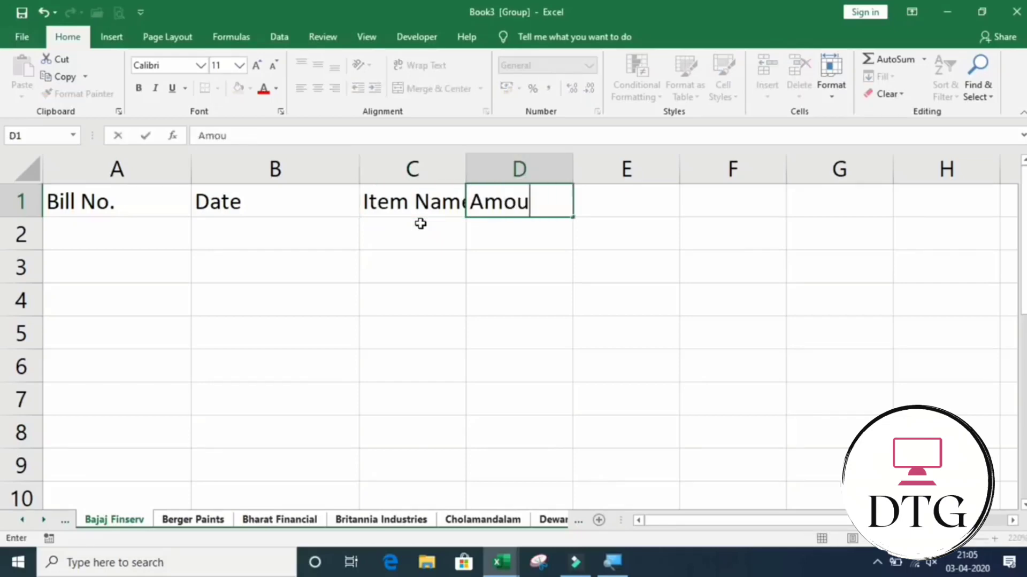
{"action": "key", "text": "Tab"}
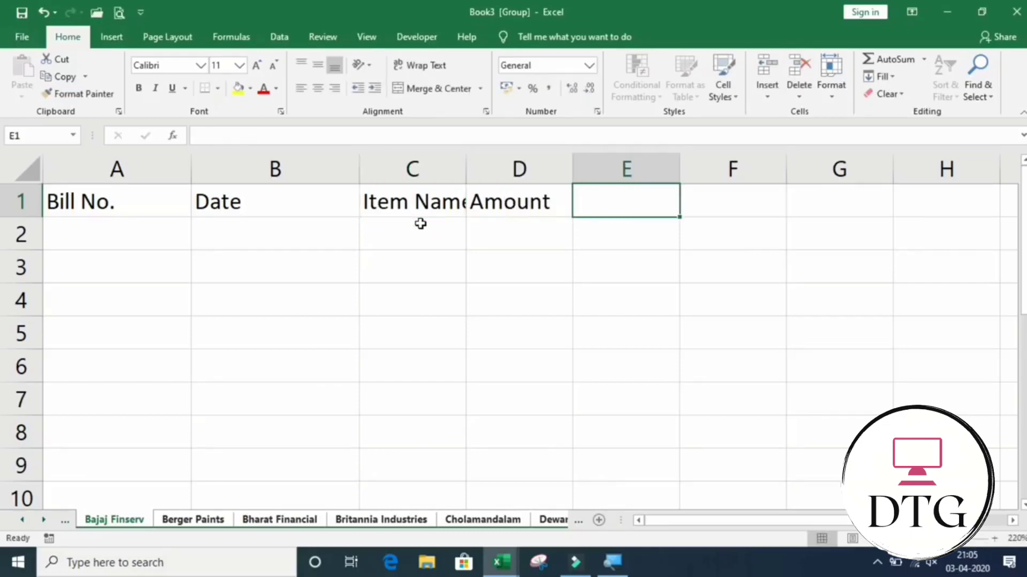
Autofit column C so the Item Name header shows fully
{"action": "left_click_drag", "start_coordinate": [419, 202], "coordinate": [488, 199]}
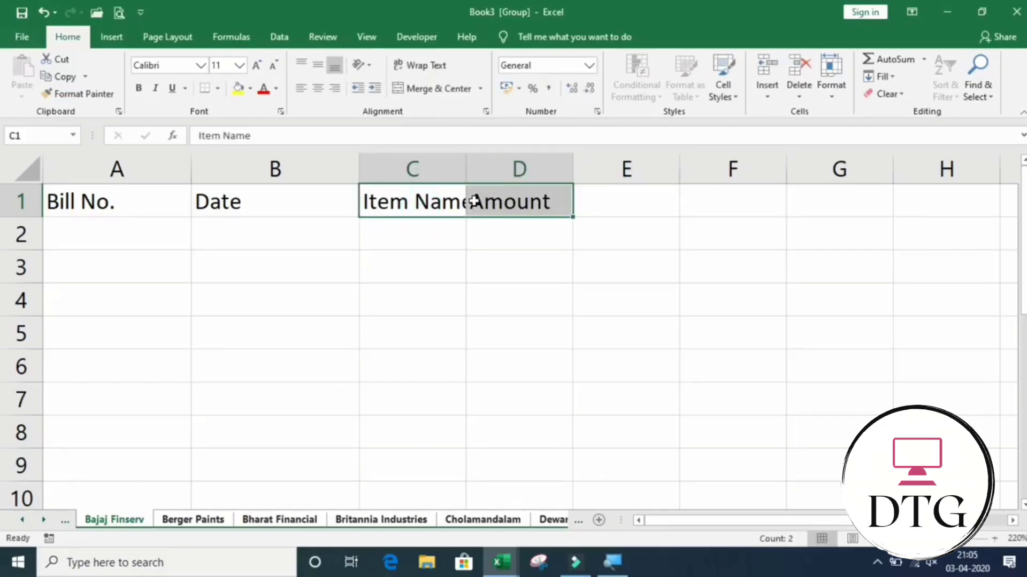
{"action": "left_click", "coordinate": [474, 201]}
{"action": "left_click", "coordinate": [420, 204]}
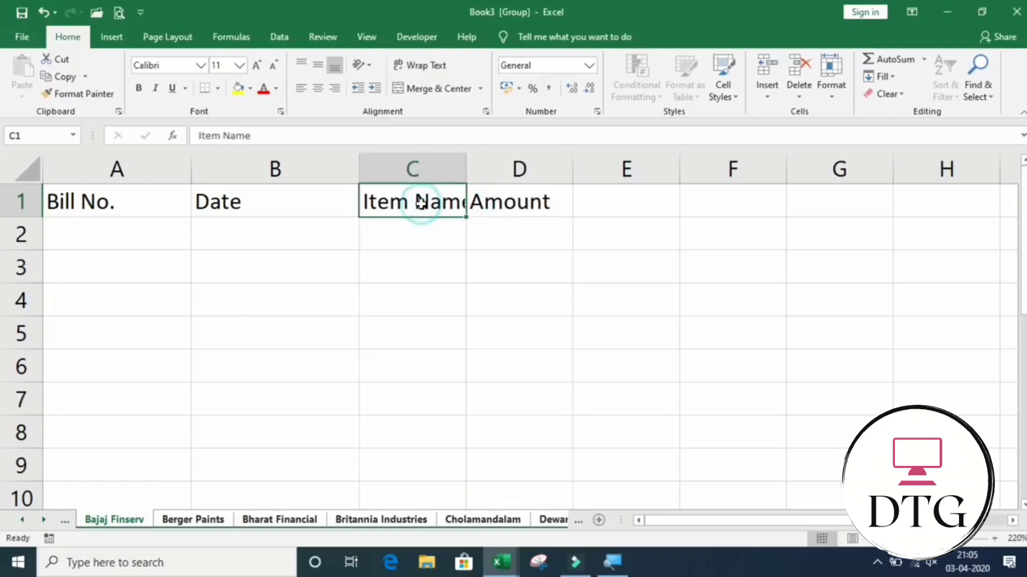
{"action": "double_click", "coordinate": [469, 170]}
{"action": "left_click", "coordinate": [526, 202]}
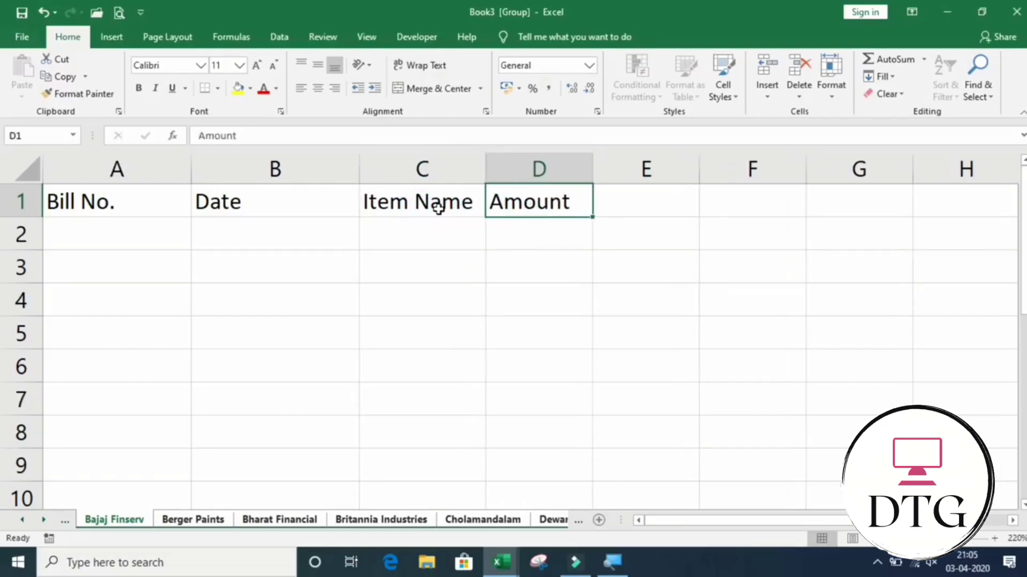
Add the 'Amt' header in E1 and narrow column B to fit Date
{"action": "left_click", "coordinate": [614, 200]}
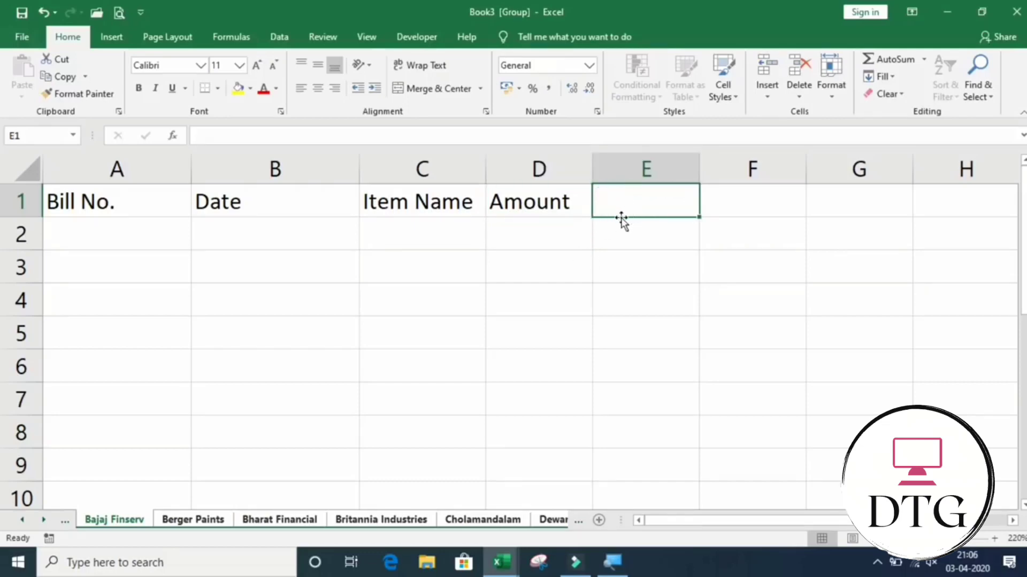
{"action": "type", "text": "Amt"}
{"action": "left_click", "coordinate": [614, 236]}
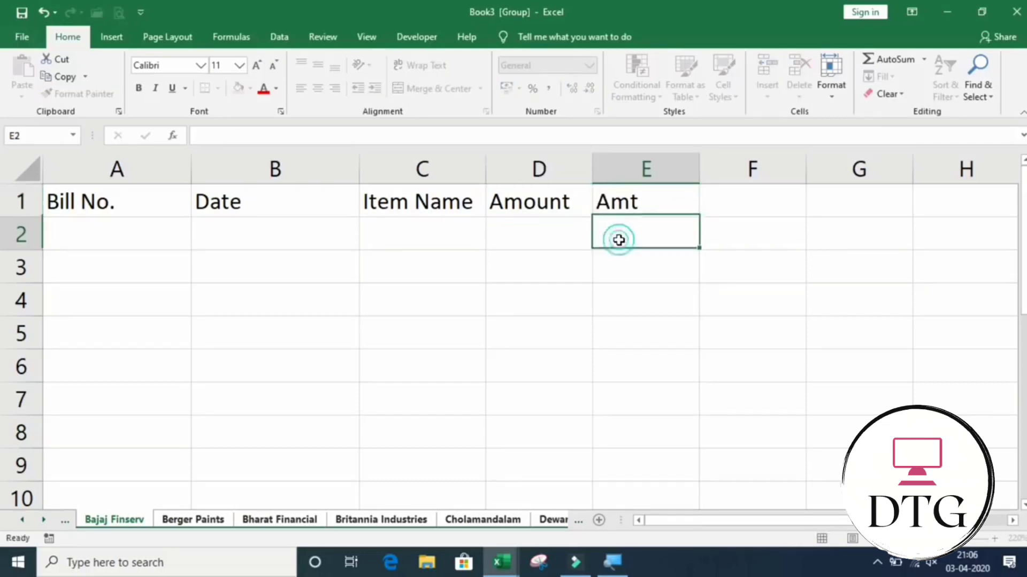
{"action": "left_click", "coordinate": [306, 202]}
{"action": "left_click_drag", "start_coordinate": [360, 166], "coordinate": [285, 167]}
{"action": "left_click_drag", "start_coordinate": [192, 167], "coordinate": [143, 167]}
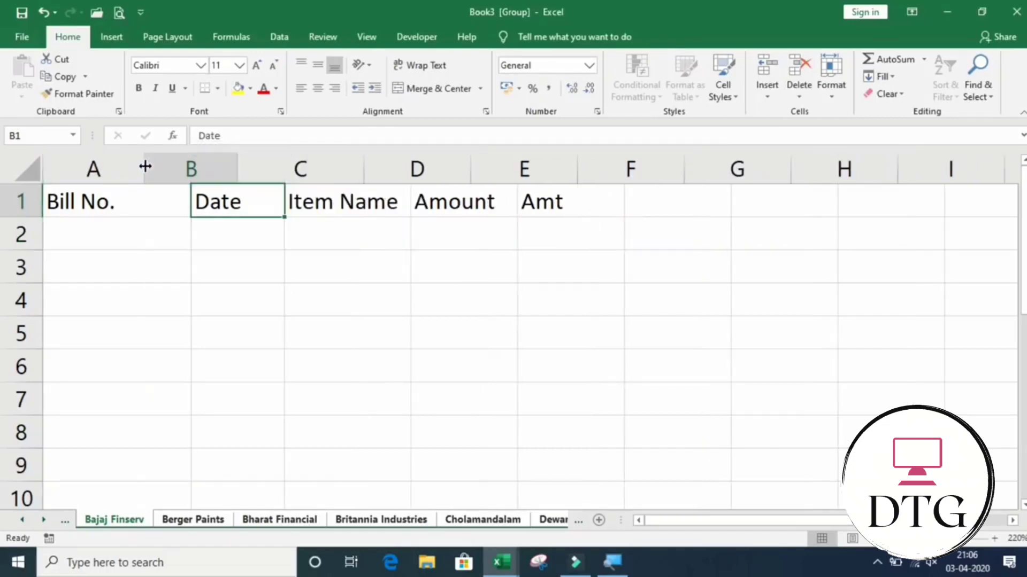
Apply All Borders to A1:E9, then make header row A1:E1 bold
{"action": "left_click", "coordinate": [92, 203]}
{"action": "mouse_move", "coordinate": [93, 203]}
{"action": "left_mouse_down"}
{"action": "mouse_move", "coordinate": [447, 233]}
{"action": "mouse_move", "coordinate": [509, 413]}
{"action": "mouse_move", "coordinate": [511, 479]}
{"action": "left_mouse_up"}
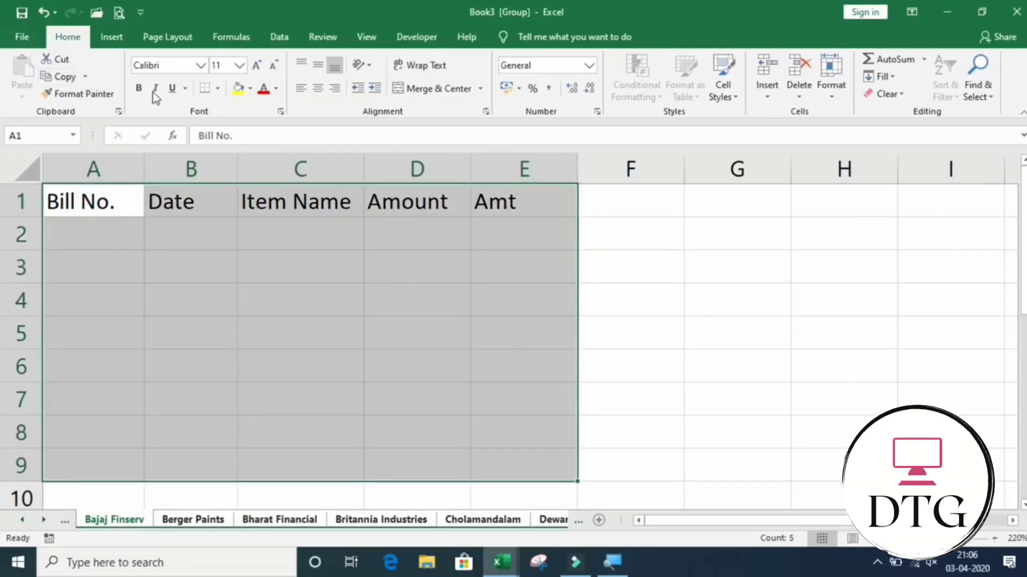
{"action": "left_click", "coordinate": [219, 88]}
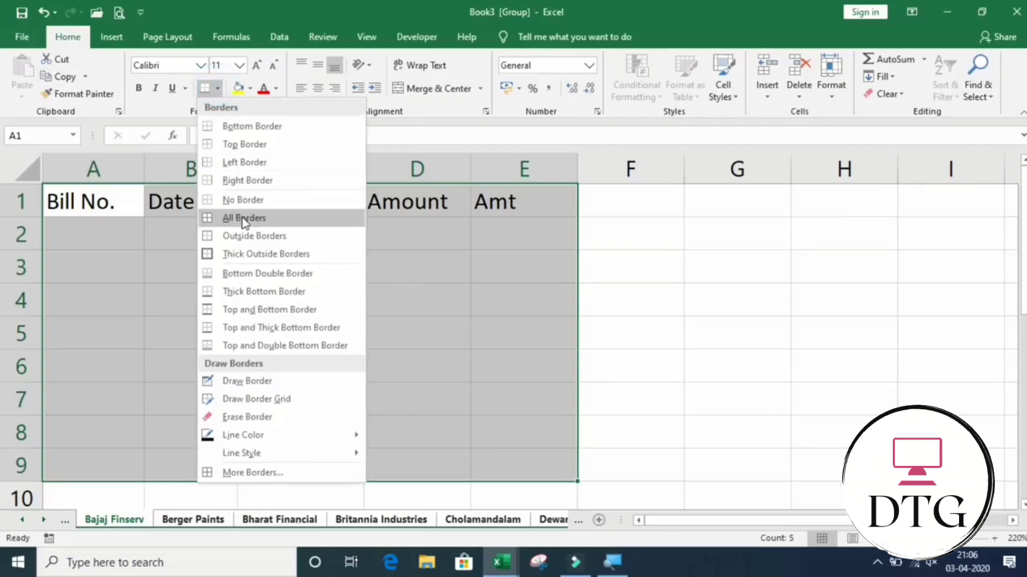
{"action": "left_click", "coordinate": [242, 221]}
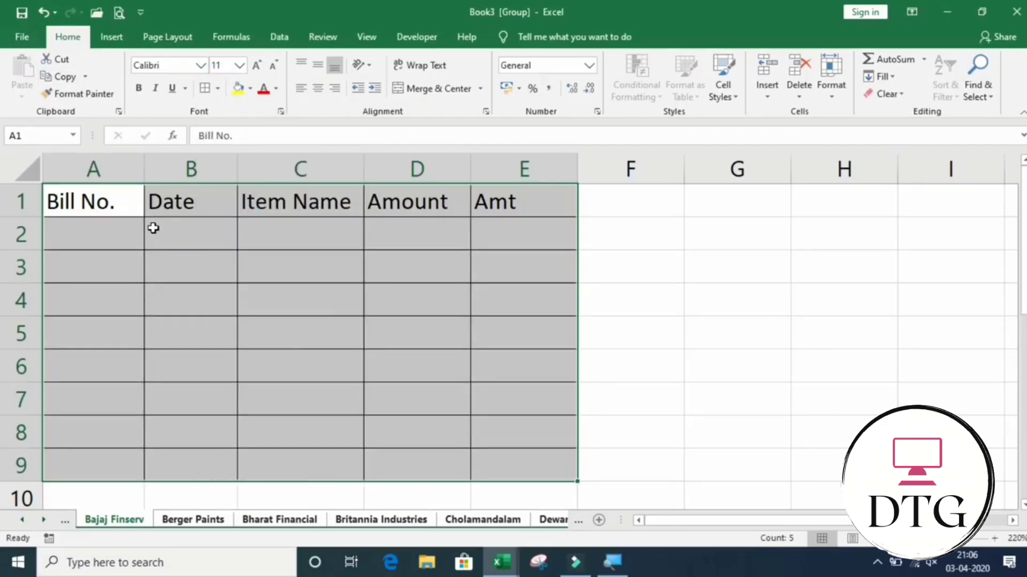
{"action": "left_click_drag", "start_coordinate": [85, 202], "coordinate": [503, 201]}
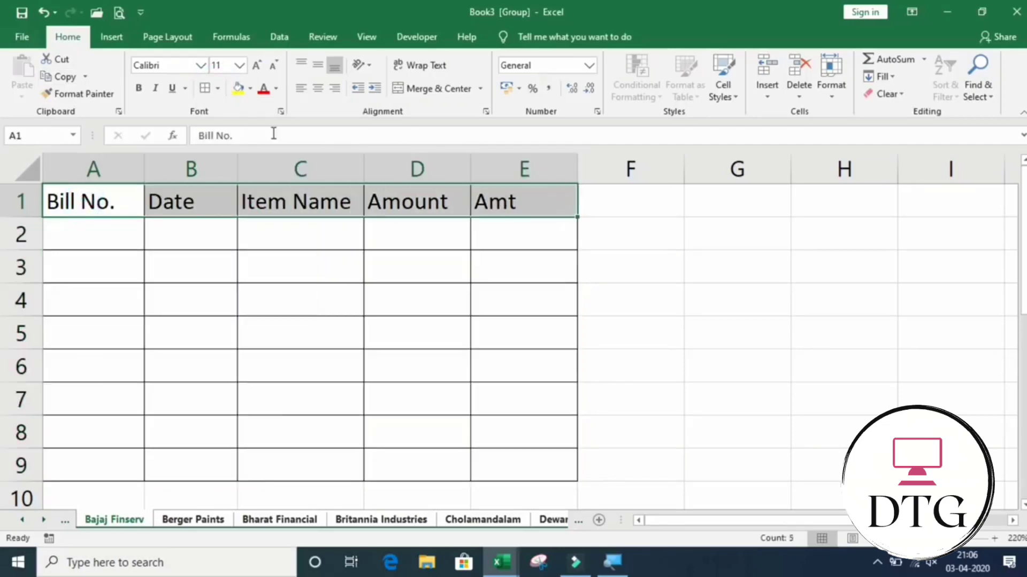
{"action": "left_click", "coordinate": [139, 88]}
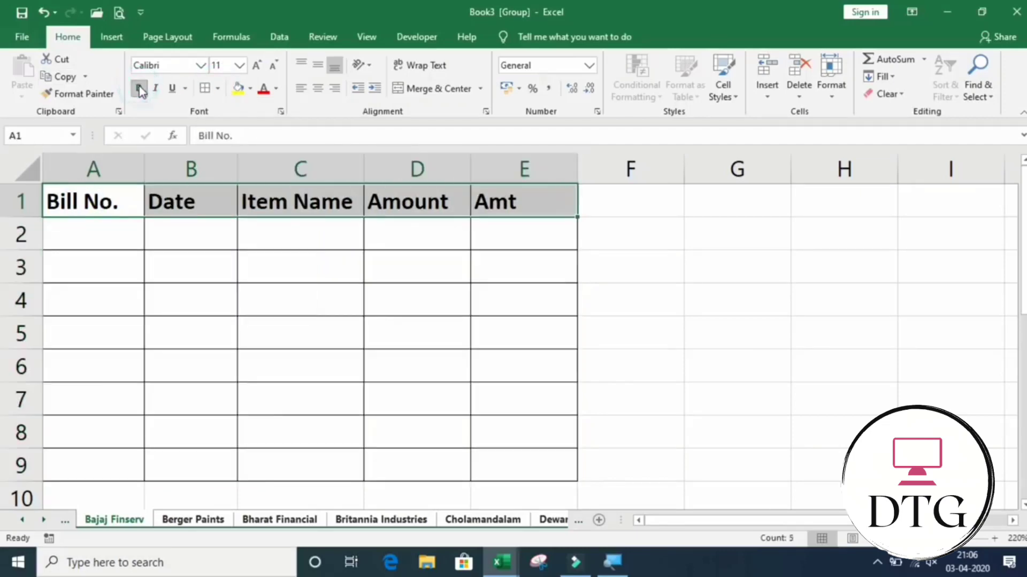
Give the header row A1:E1 a yellow fill
{"action": "left_click", "coordinate": [238, 90]}
{"action": "left_click", "coordinate": [296, 243]}
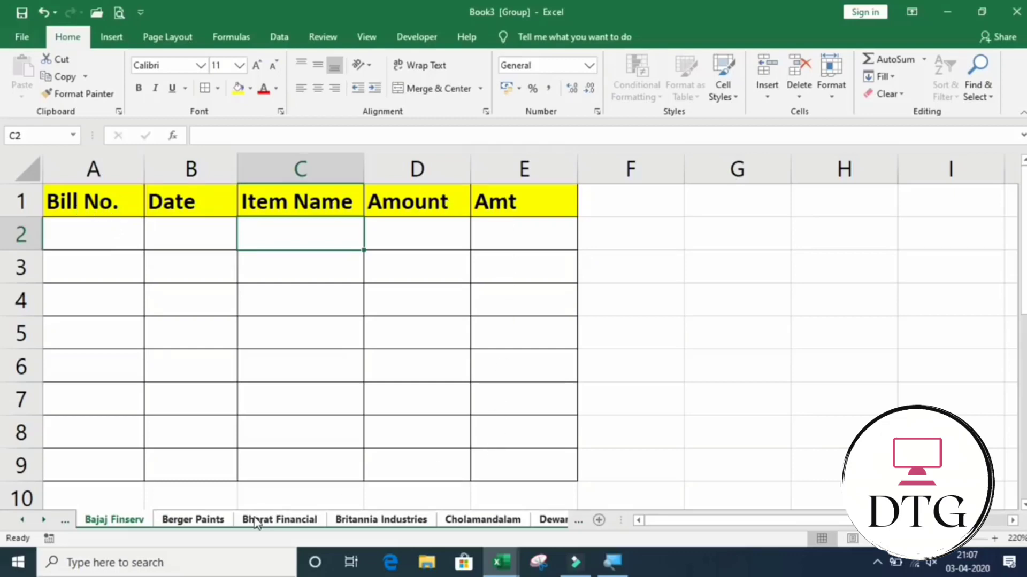
Ungroup the sheets and check Berger Paints through Dewan Housing for the copied table
{"action": "left_click", "coordinate": [187, 519]}
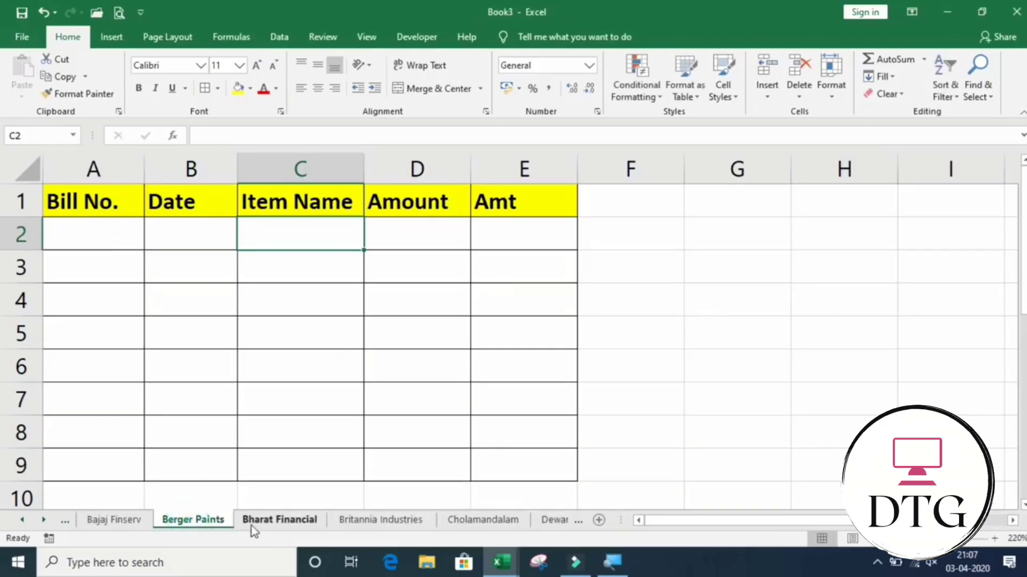
{"action": "left_click", "coordinate": [302, 526]}
{"action": "left_click", "coordinate": [380, 524]}
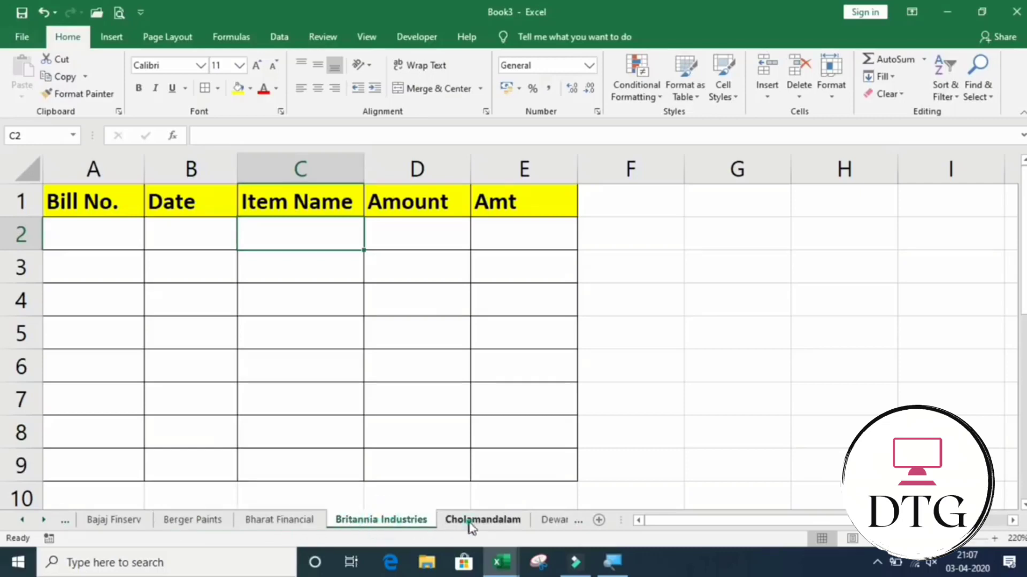
{"action": "left_click", "coordinate": [471, 524]}
{"action": "left_click", "coordinate": [548, 524]}
{"action": "left_click", "coordinate": [560, 521]}
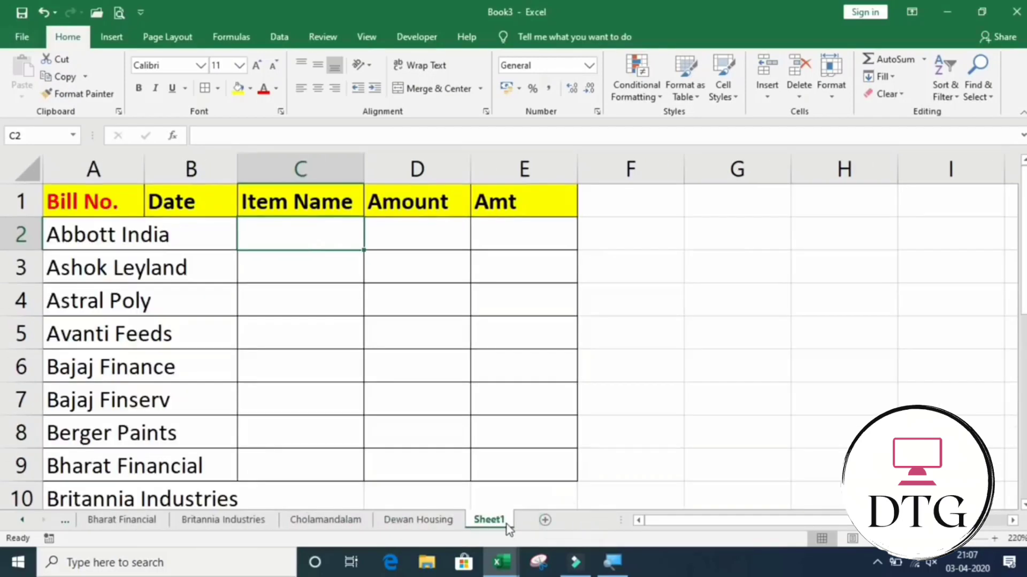
{"action": "left_click", "coordinate": [445, 525]}
{"action": "left_click", "coordinate": [339, 524]}
{"action": "left_click", "coordinate": [218, 524]}
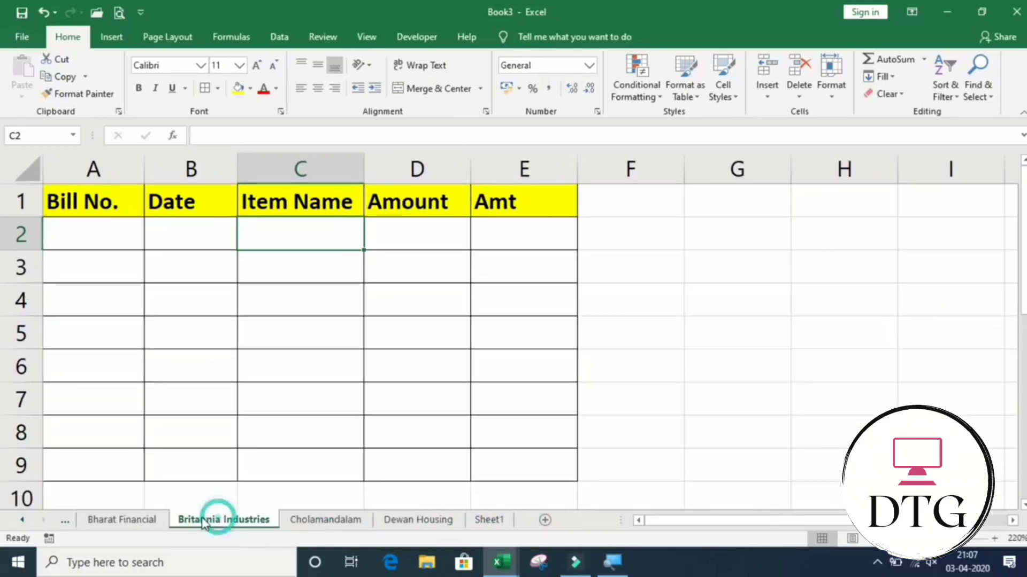
{"action": "left_click", "coordinate": [118, 521]}
{"action": "left_click", "coordinate": [22, 519]}
{"action": "left_click", "coordinate": [85, 522]}
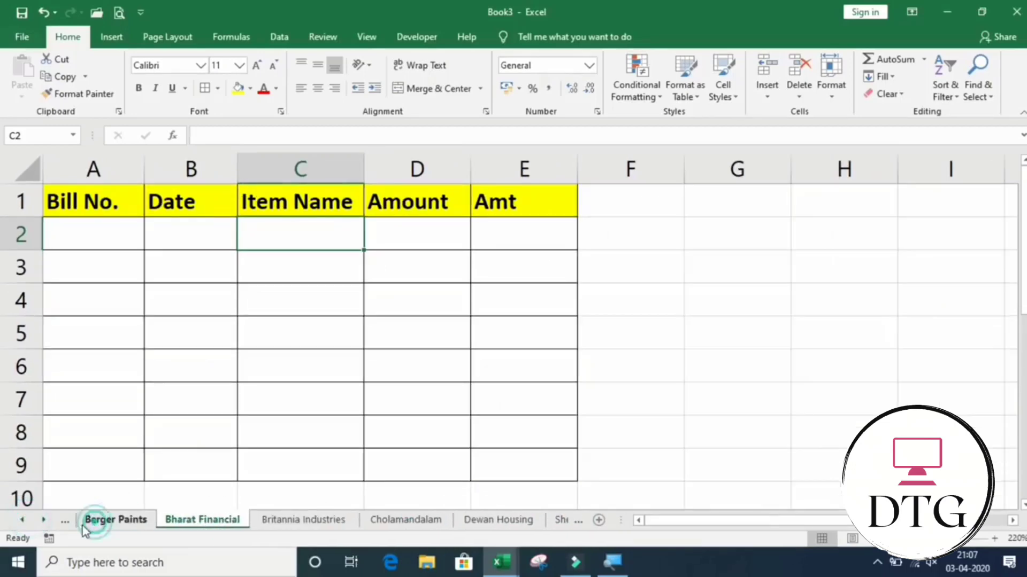
Check Astral Poly through Bharat Financial for the table, ending on Astral Poly
{"action": "left_click", "coordinate": [22, 520]}
{"action": "left_click", "coordinate": [108, 522]}
{"action": "left_click", "coordinate": [192, 524]}
{"action": "left_click", "coordinate": [259, 523]}
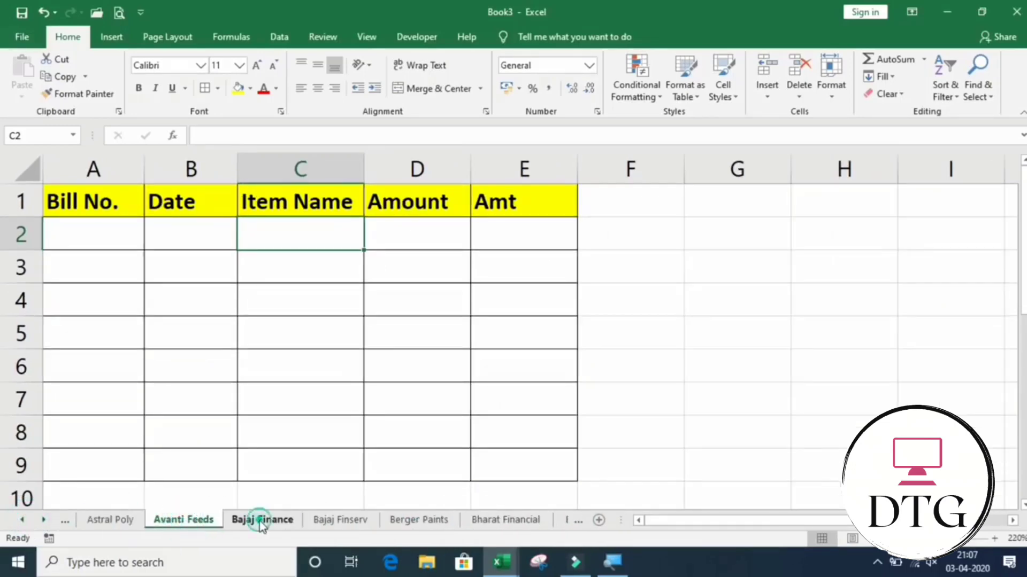
{"action": "left_click", "coordinate": [329, 521]}
{"action": "left_click", "coordinate": [406, 521]}
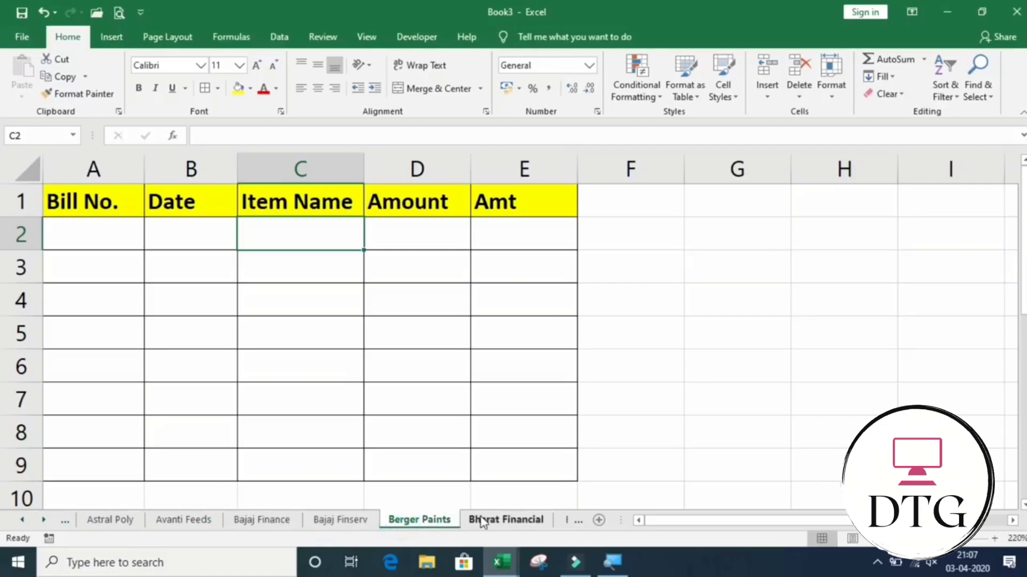
{"action": "left_click", "coordinate": [482, 521]}
{"action": "left_click", "coordinate": [94, 231]}
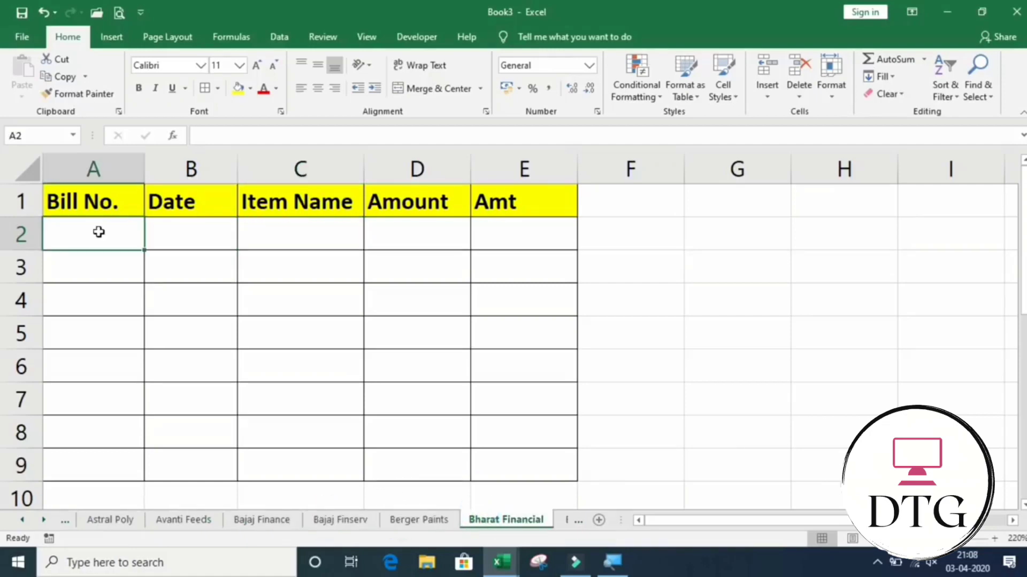
{"action": "left_click", "coordinate": [172, 526]}
{"action": "left_click", "coordinate": [125, 523]}
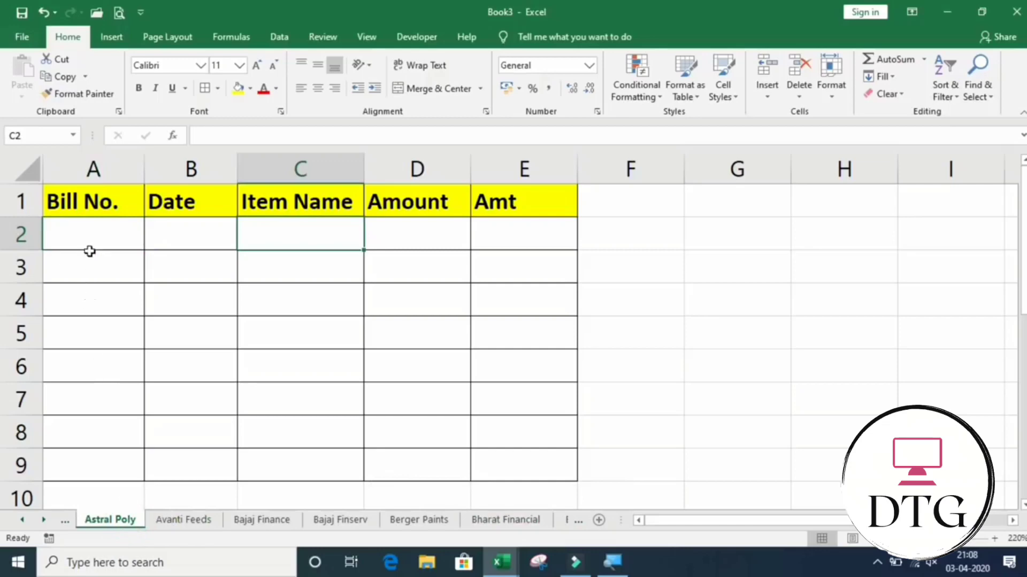
Enter bill numbers 14 and 140 in A2:A3 of the Astral Poly sheet
{"action": "left_click", "coordinate": [87, 233]}
{"action": "type", "text": "14"}
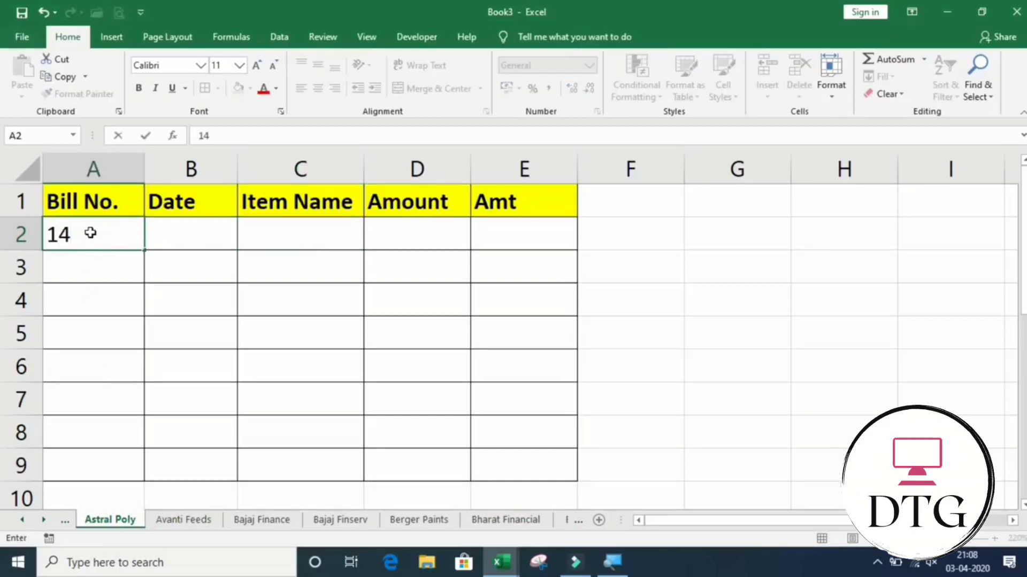
{"action": "key", "text": "Return"}
{"action": "type", "text": "140"}
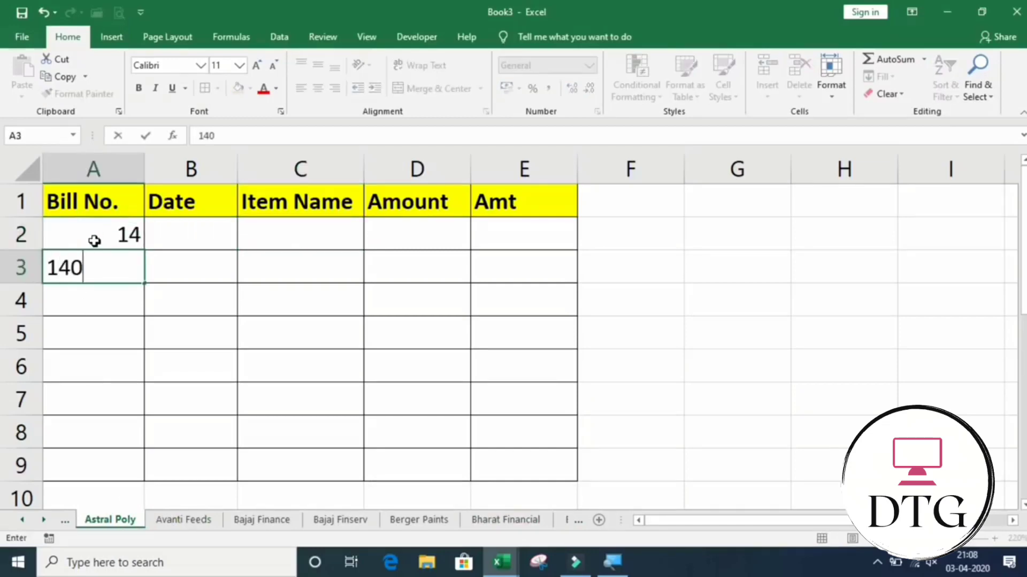
{"action": "key", "text": "Return"}
{"action": "left_click", "coordinate": [189, 521]}
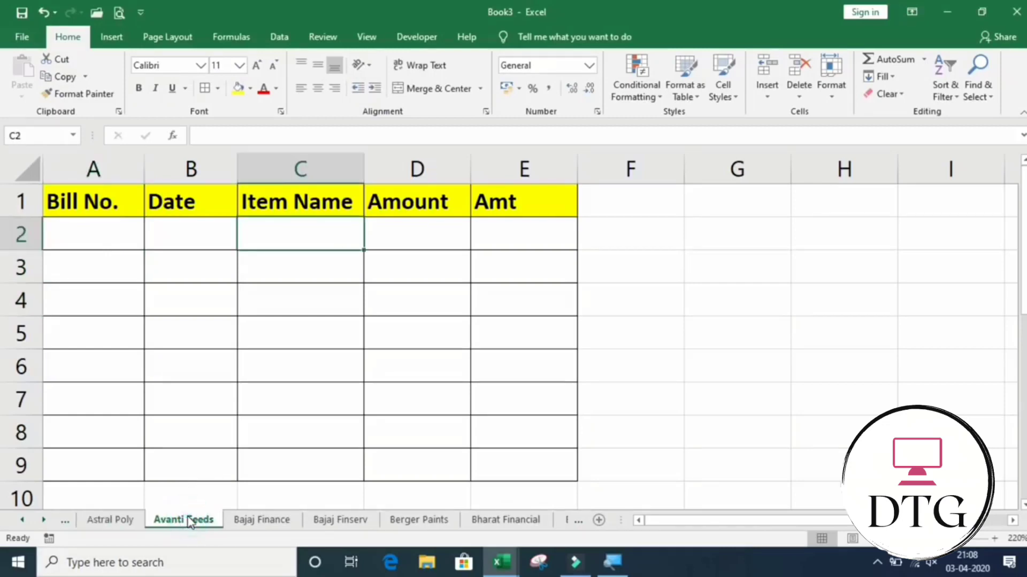
{"action": "left_click", "coordinate": [242, 521]}
{"action": "left_click", "coordinate": [122, 521]}
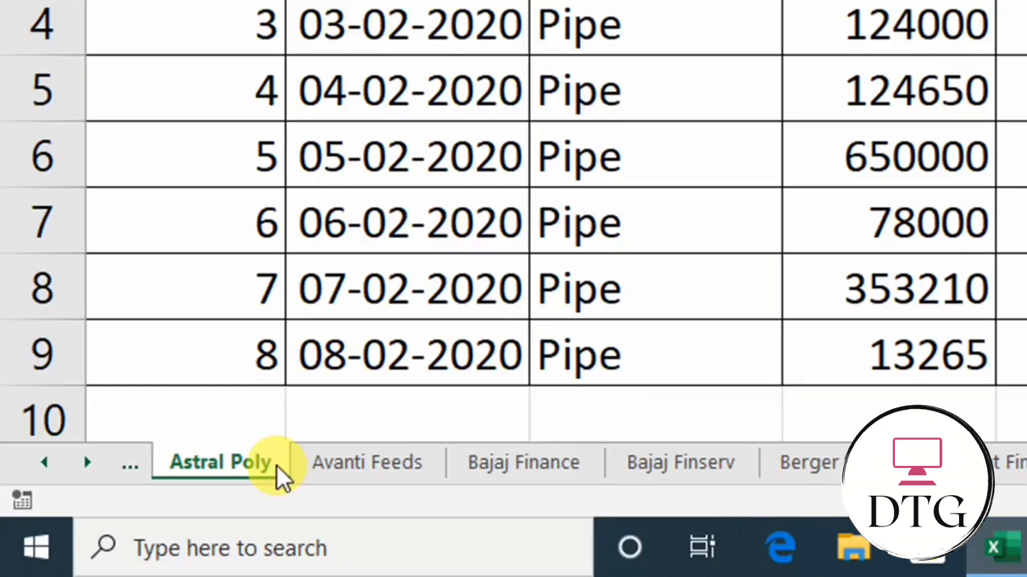
Copy the Astral Poly sheet to after Bajaj Finserv, then return to the original
{"action": "left_click_drag", "start_coordinate": [277, 463], "coordinate": [772, 465]}
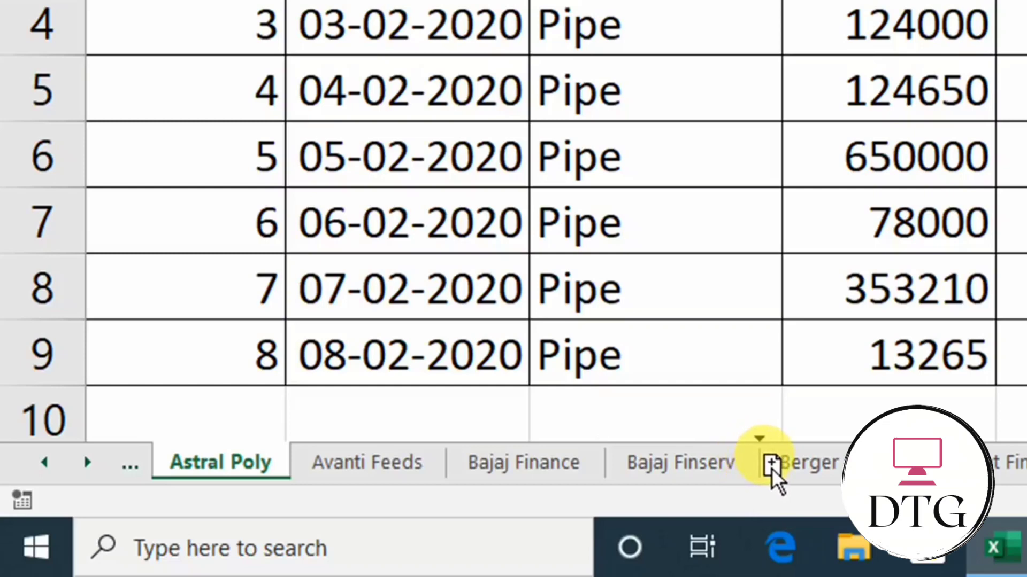
{"action": "left_click_drag", "start_coordinate": [771, 465], "coordinate": [773, 474]}
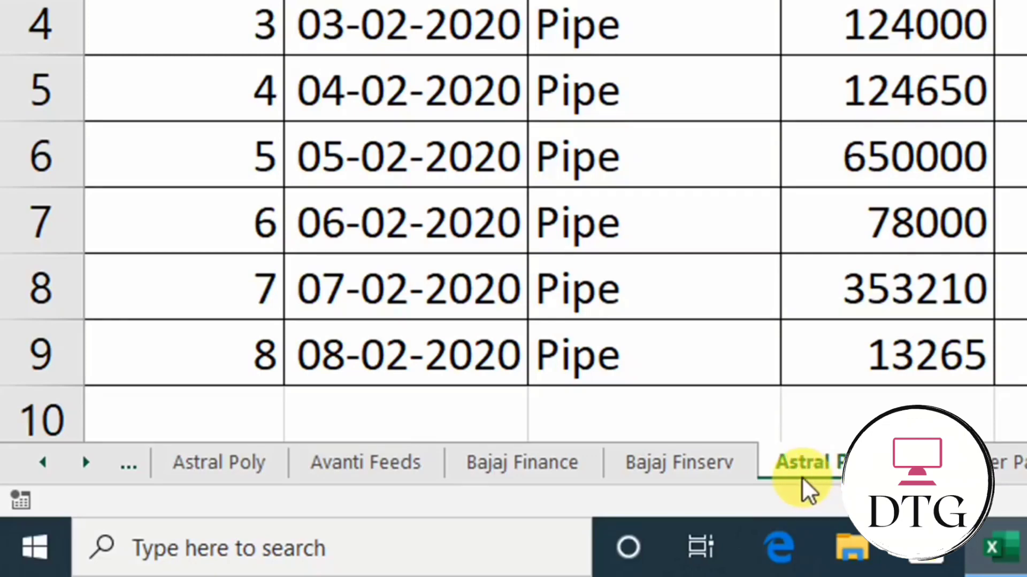
{"action": "left_click", "coordinate": [226, 476]}
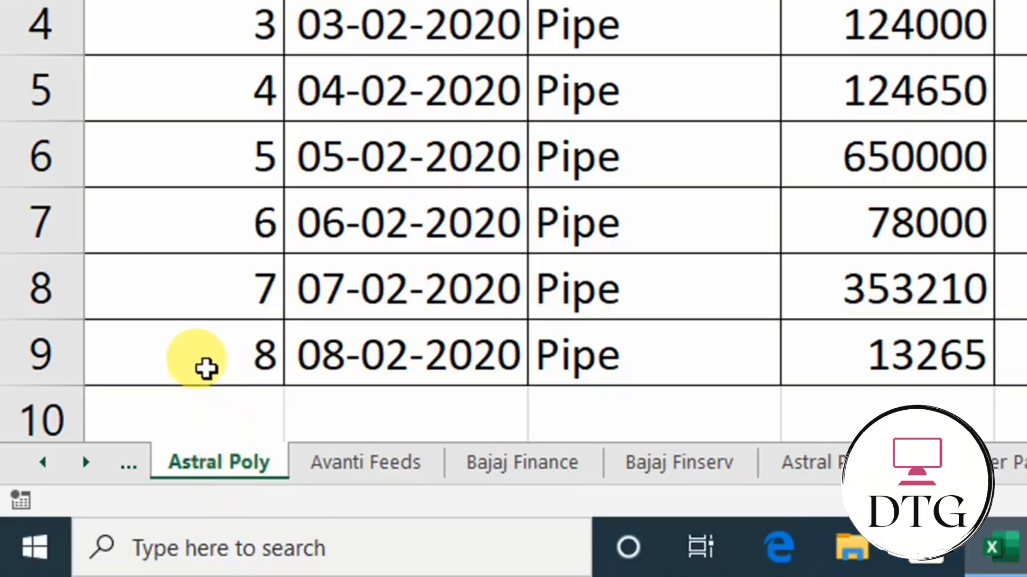
Clear bill 8's row on Astral Poly and the last bill rows on the copy
{"action": "left_click_drag", "start_coordinate": [206, 369], "coordinate": [798, 337]}
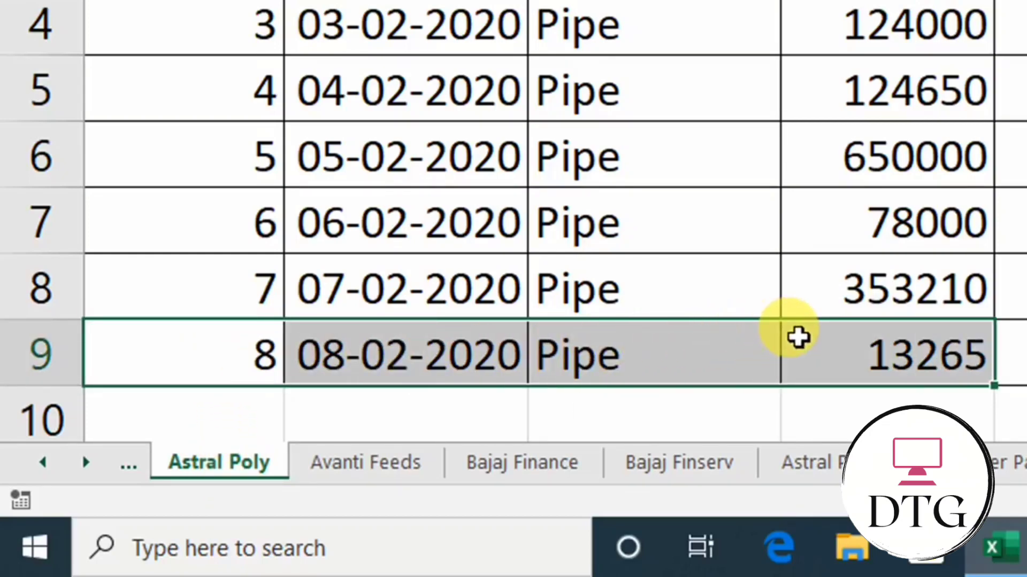
{"action": "key", "text": "Delete"}
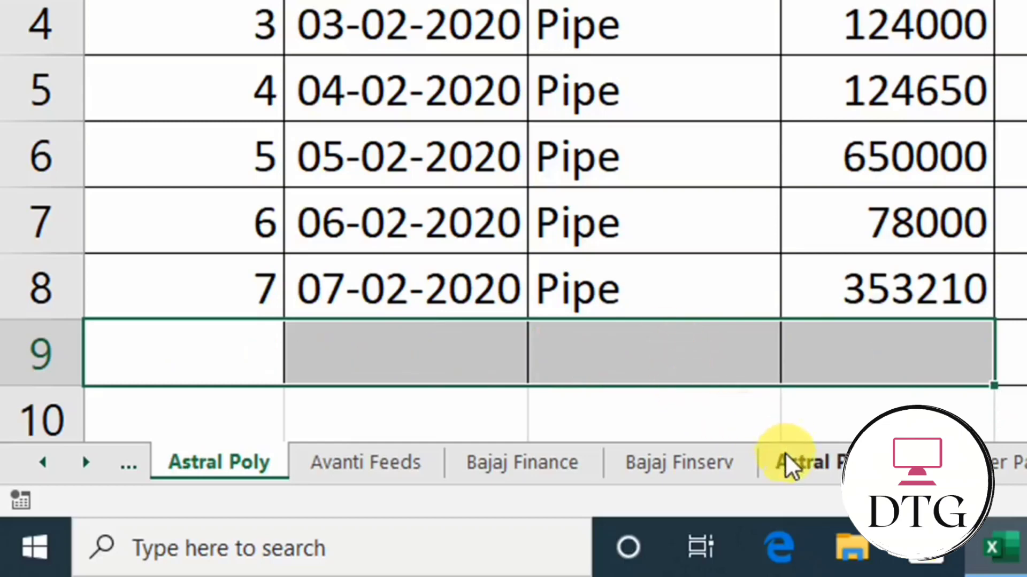
{"action": "left_click", "coordinate": [791, 463]}
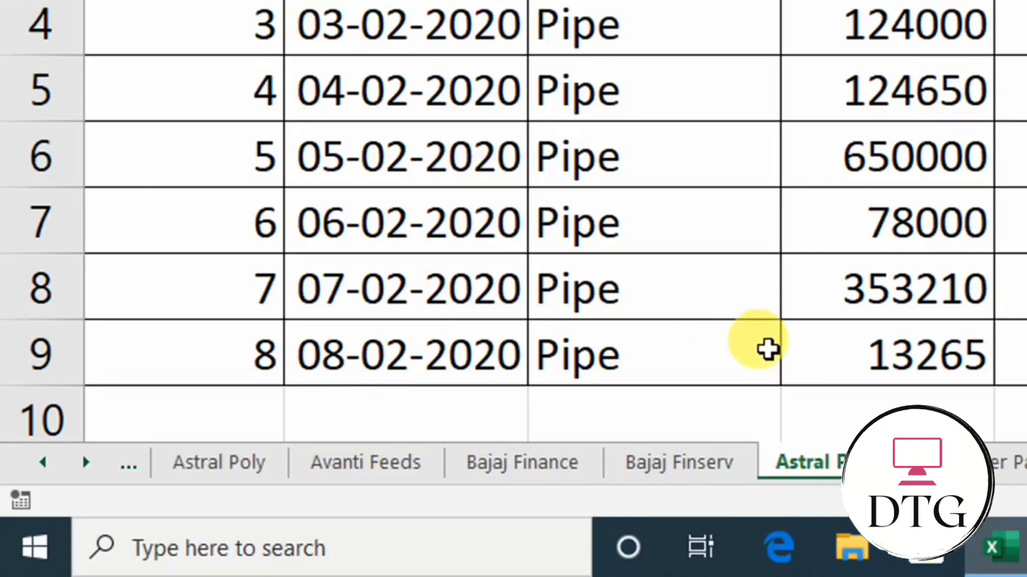
{"action": "left_click_drag", "start_coordinate": [820, 344], "coordinate": [263, 243]}
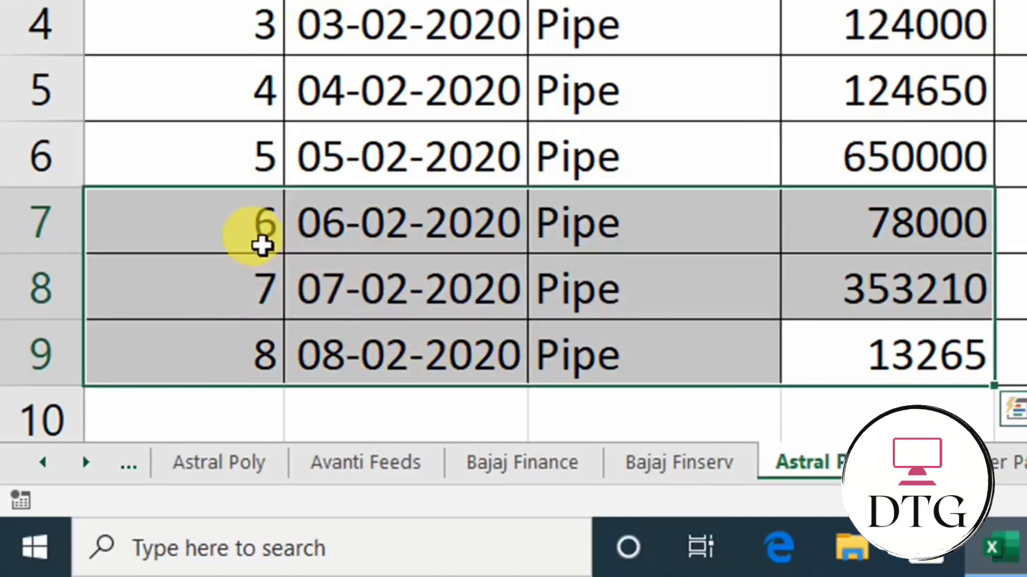
{"action": "key", "text": "Delete"}
{"action": "left_click", "coordinate": [220, 463]}
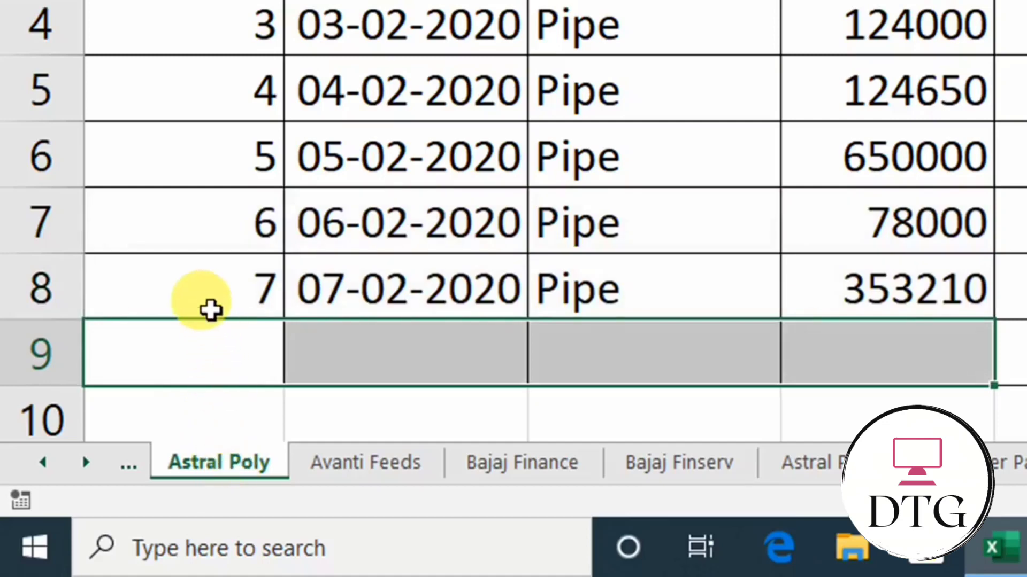
{"action": "left_click", "coordinate": [222, 342]}
{"action": "right_click", "coordinate": [323, 460]}
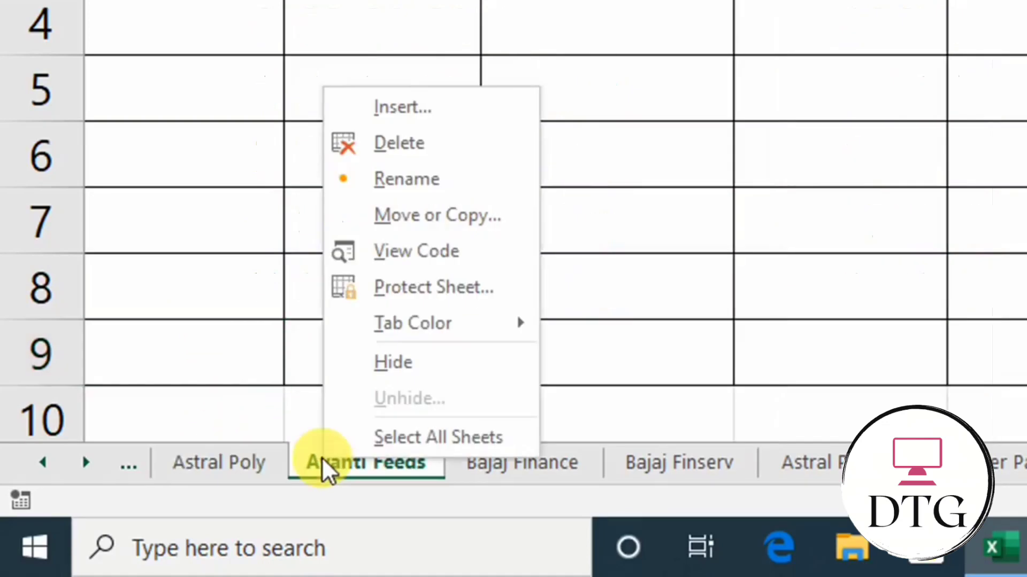
Rename Avanti Feeds to 'Avanti Feeds2' and delete the Bajaj Finance sheet
{"action": "left_click", "coordinate": [375, 178]}
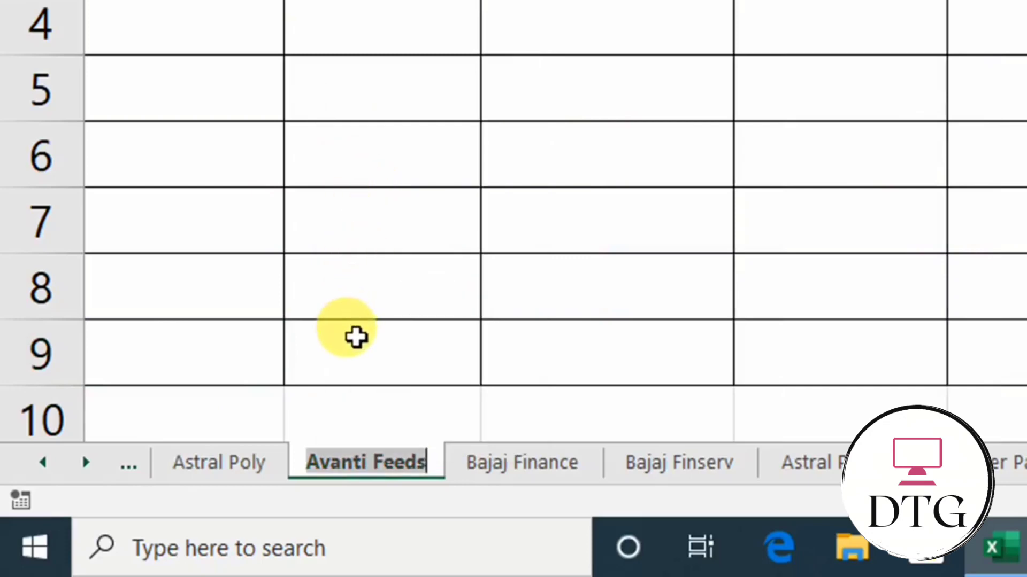
{"action": "key", "text": "End"}
{"action": "type", "text": "2"}
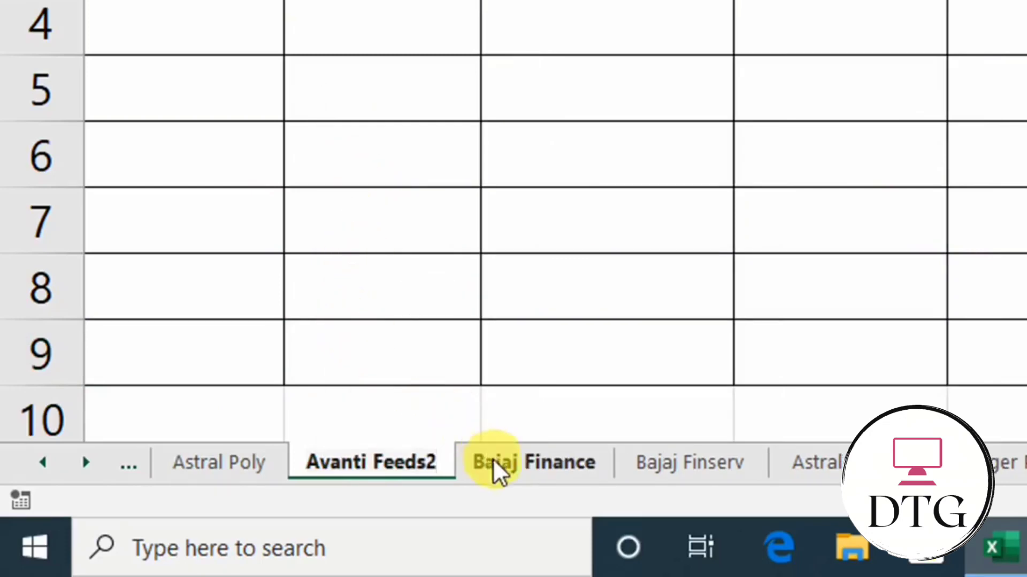
{"action": "left_click", "coordinate": [492, 469]}
{"action": "right_click", "coordinate": [494, 470]}
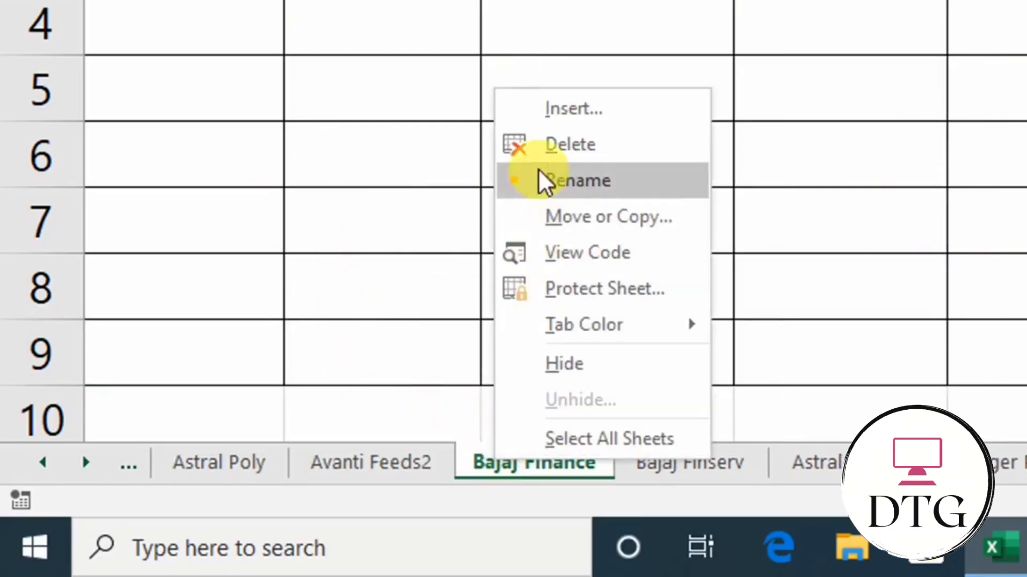
{"action": "left_click", "coordinate": [553, 149]}
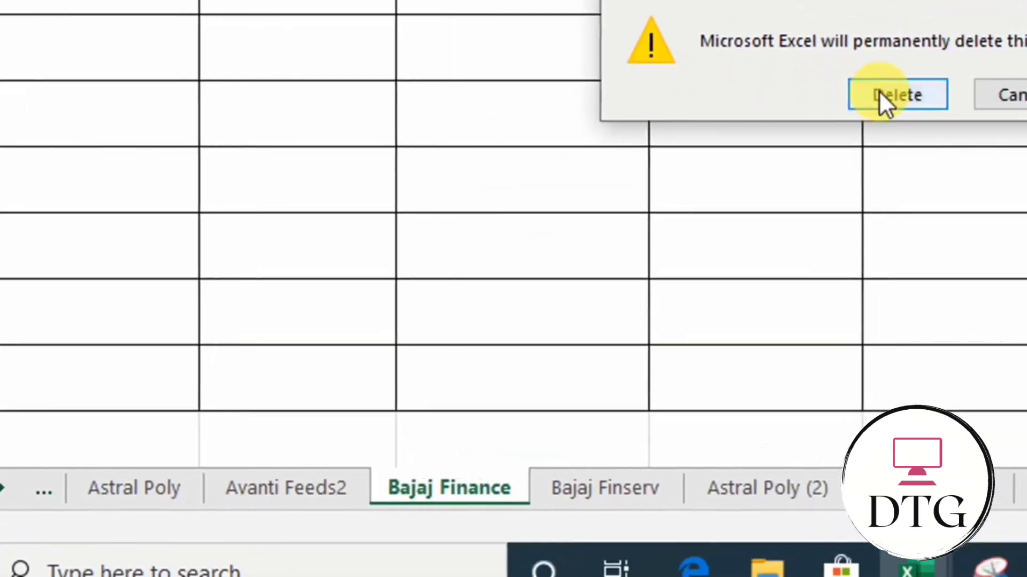
{"action": "left_click", "coordinate": [883, 96]}
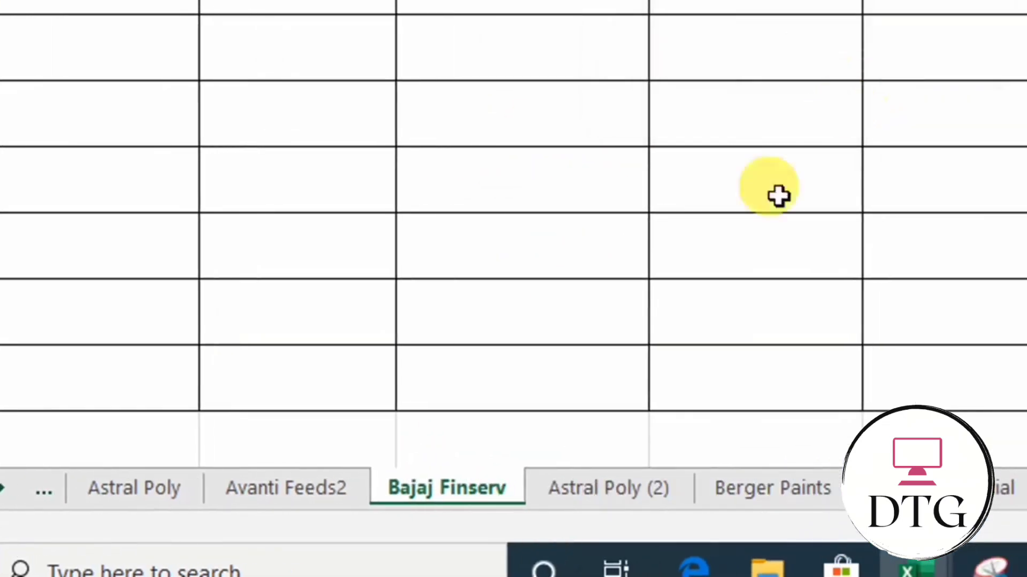
Hide the Astral Poly (2) sheet and add three new blank sheets
{"action": "right_click", "coordinate": [590, 488]}
{"action": "left_click", "coordinate": [661, 394]}
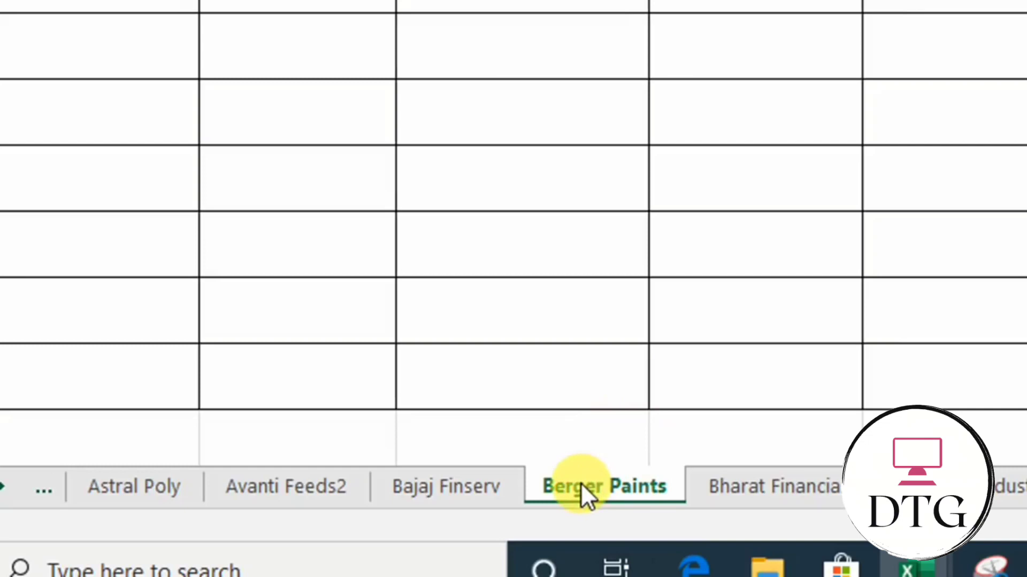
{"action": "left_click", "coordinate": [859, 484]}
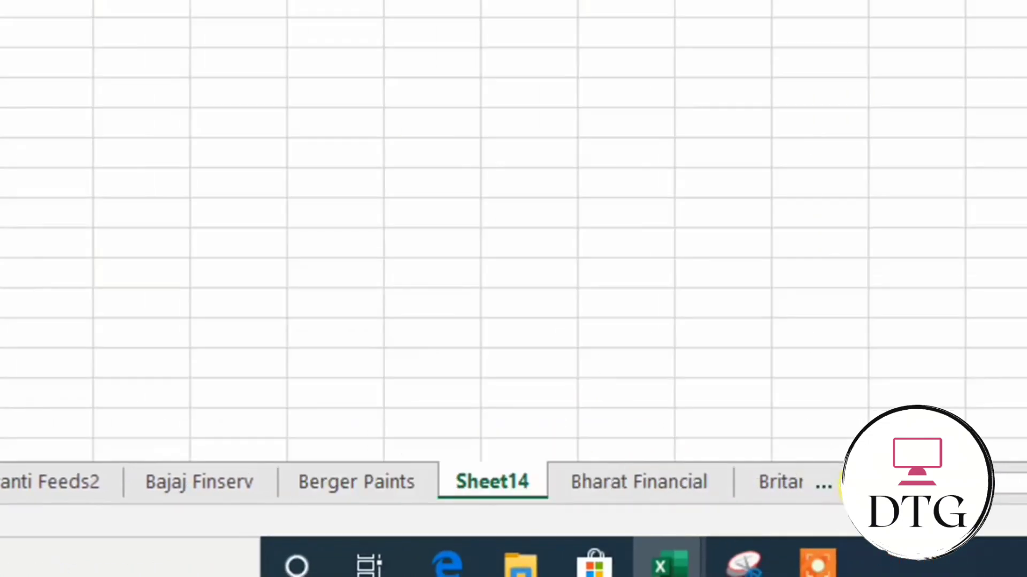
{"action": "left_click", "coordinate": [859, 483]}
{"action": "left_click", "coordinate": [859, 483]}
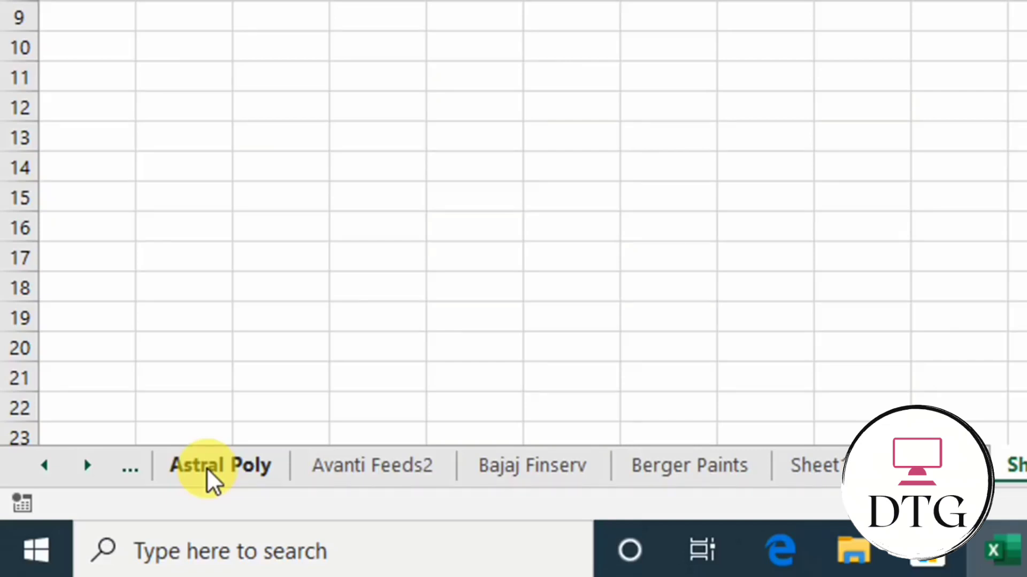
{"action": "left_click", "coordinate": [377, 473]}
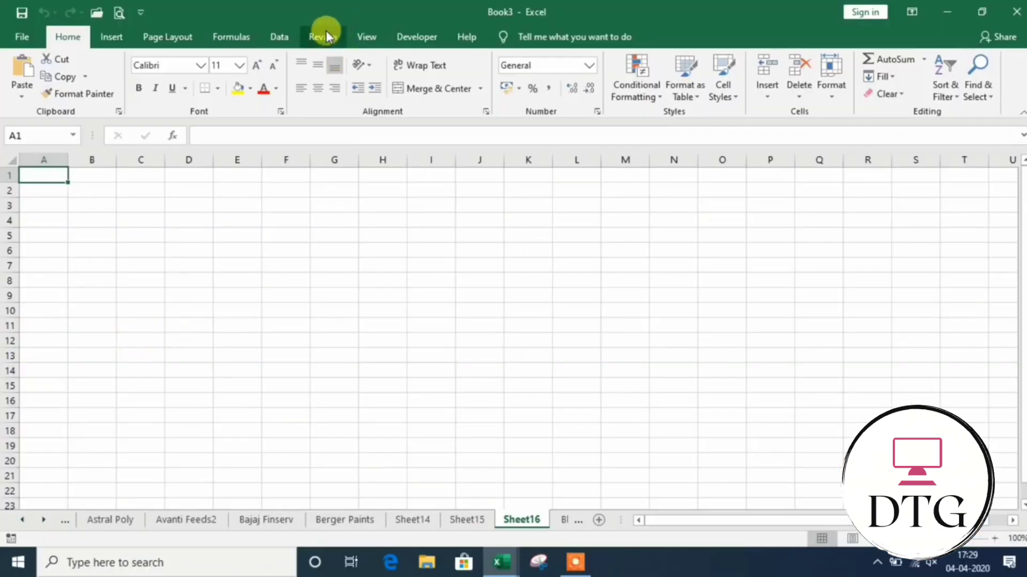
Protect the workbook structure with a password entered and confirmed twice
{"action": "left_click", "coordinate": [335, 40]}
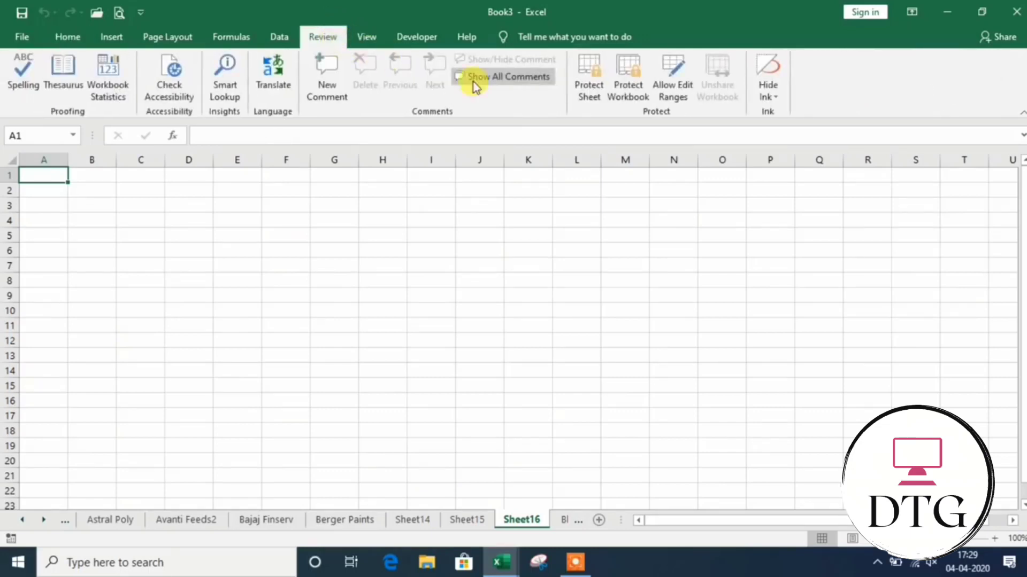
{"action": "left_click", "coordinate": [627, 65]}
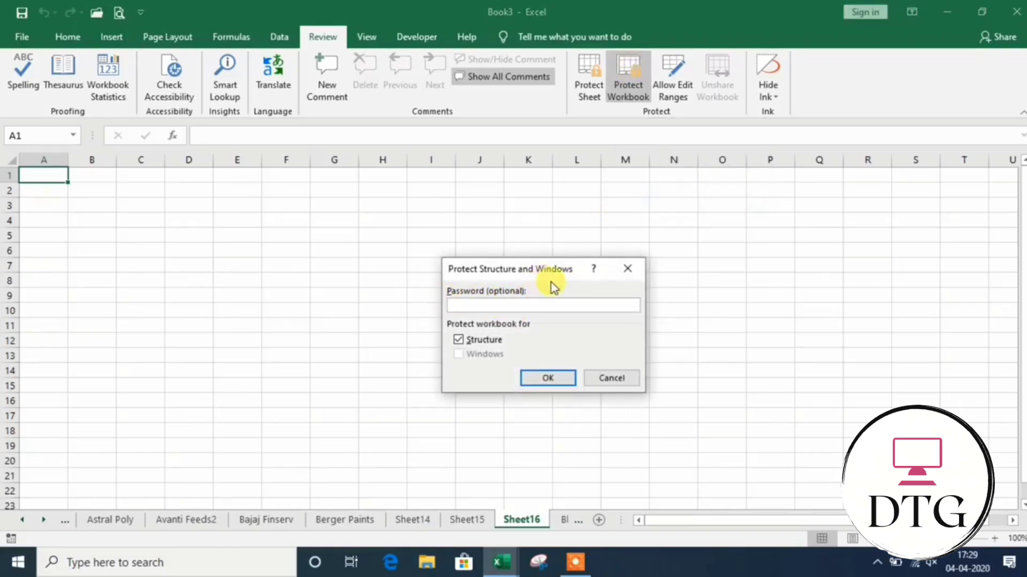
{"action": "type", "text": "123"}
{"action": "left_click", "coordinate": [566, 380]}
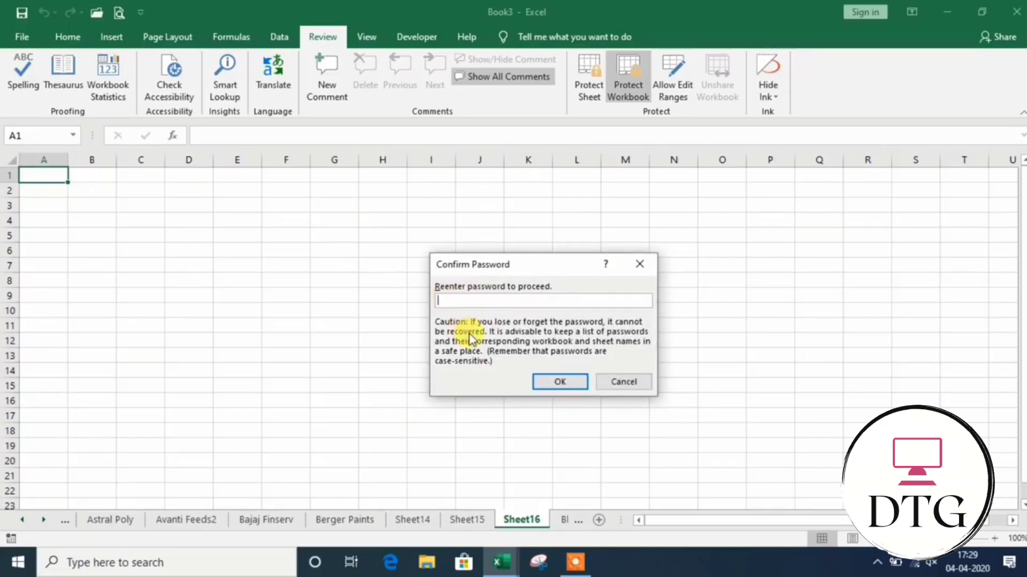
{"action": "type", "text": "123"}
{"action": "left_click", "coordinate": [580, 389]}
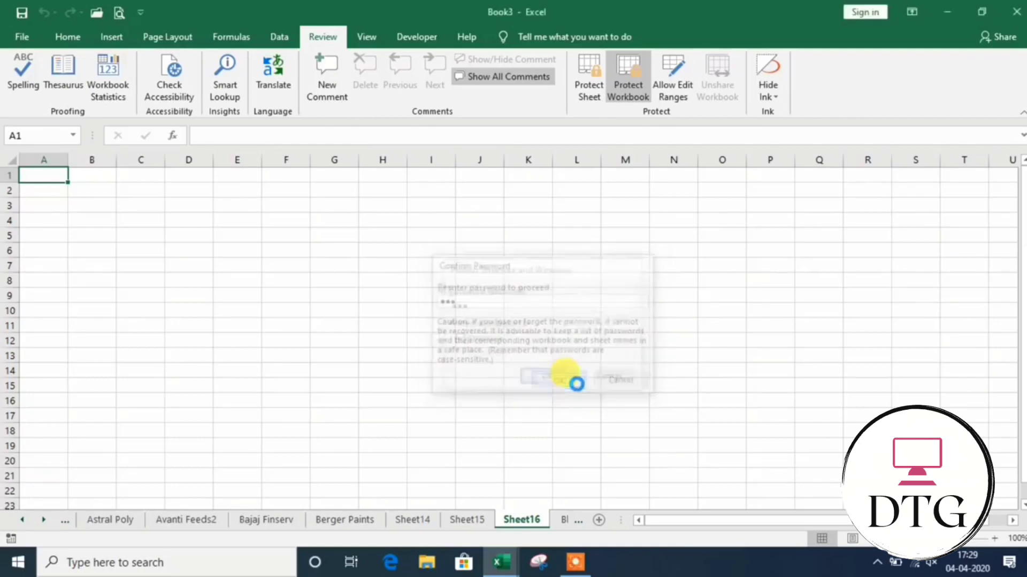
{"action": "left_click", "coordinate": [158, 521]}
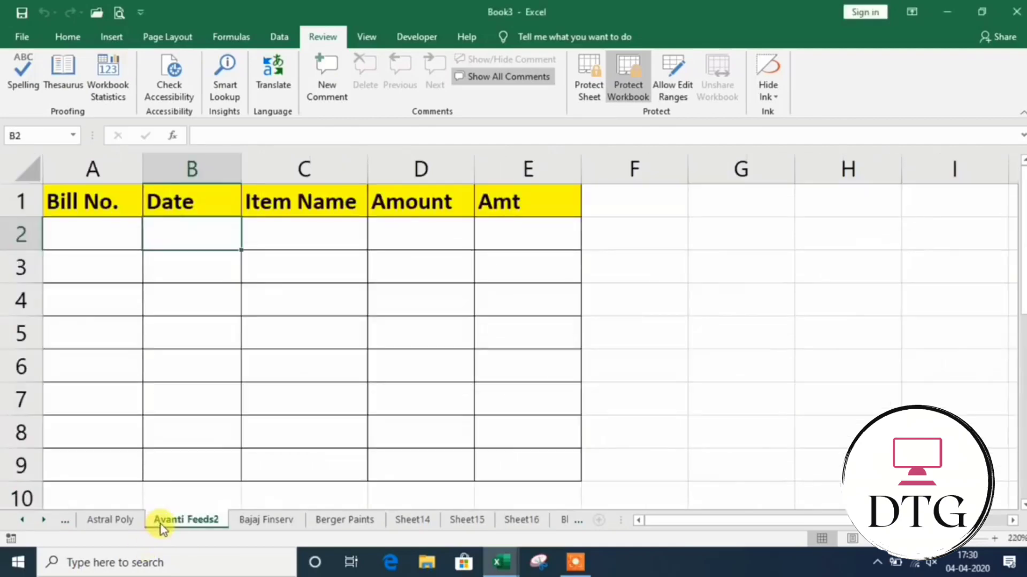
Verify sheet Insert, Delete and Rename are greyed out on Avanti Feeds2 and Berger Paints
{"action": "right_click", "coordinate": [162, 527]}
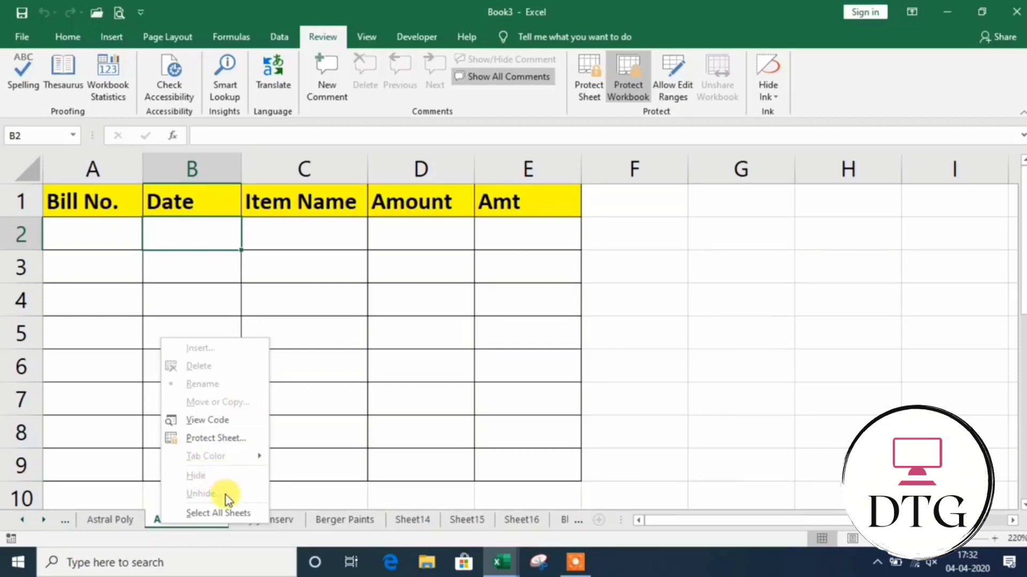
{"action": "right_click", "coordinate": [342, 530]}
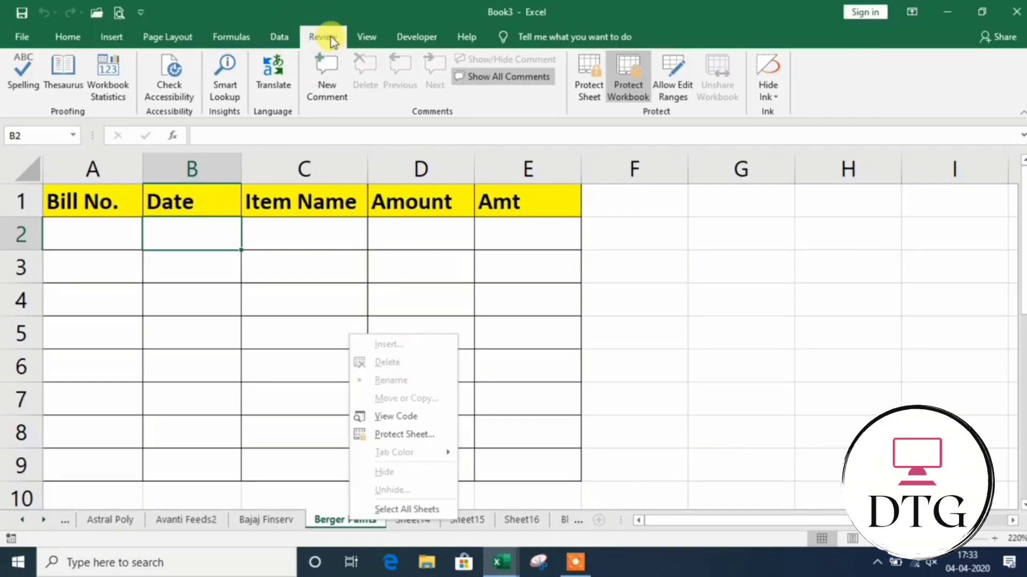
Unprotect the workbook structure with its password, then verify sheet actions work on the Berger Paints tab
{"action": "left_click", "coordinate": [624, 67]}
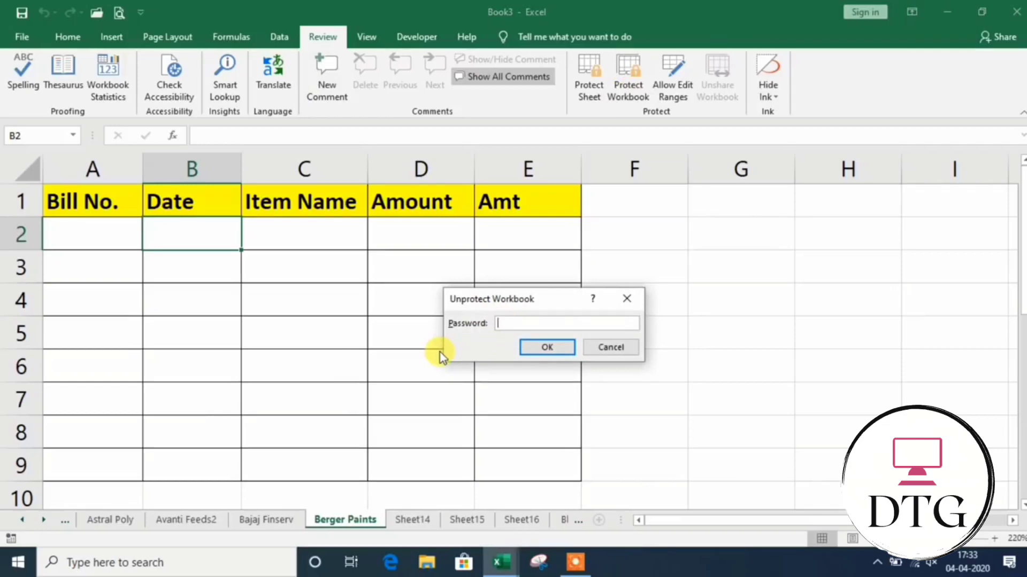
{"action": "type", "text": "123"}
{"action": "key", "text": "Return"}
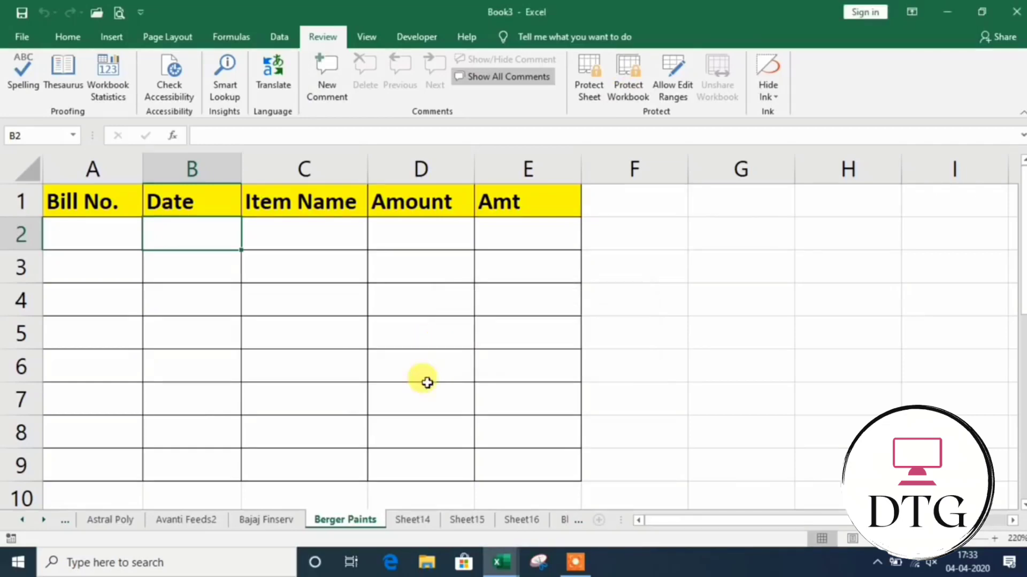
{"action": "right_click", "coordinate": [351, 515]}
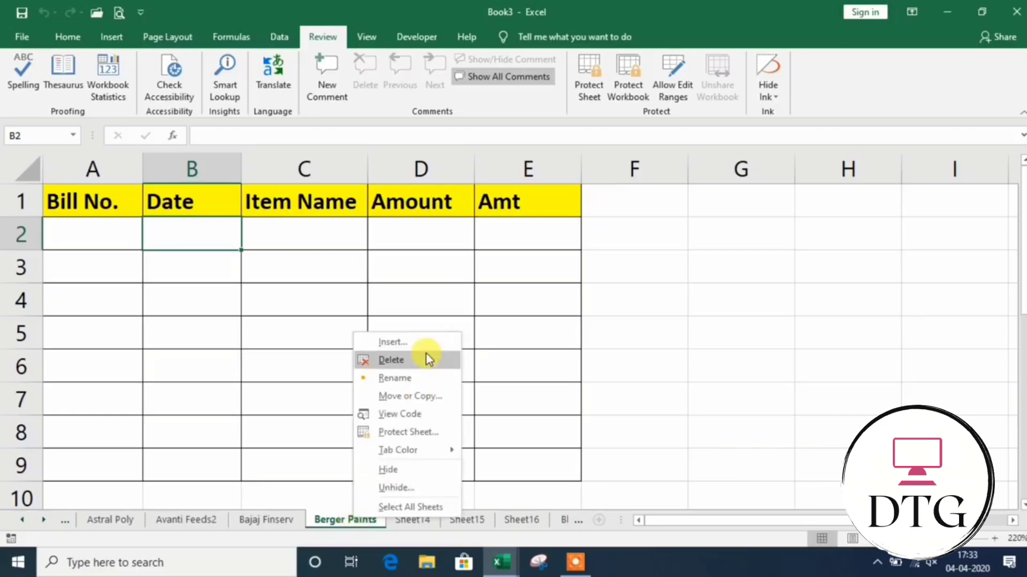